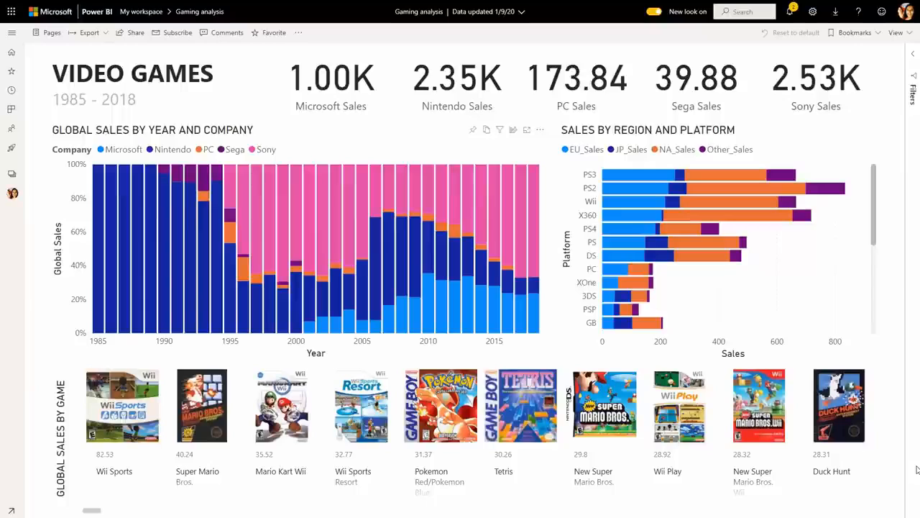
Personalize the Global Sales by Year and Company chart, switching its visualization type to Stacked column chart
click(514, 131)
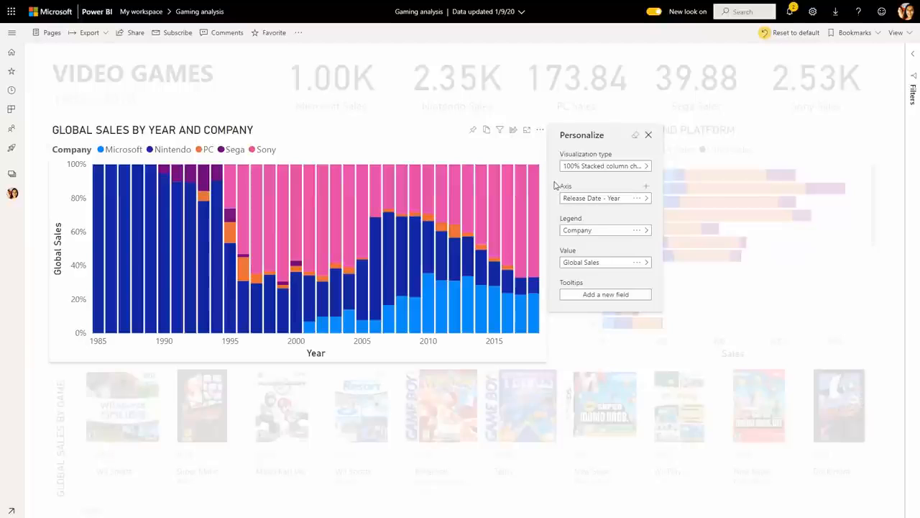
click(607, 168)
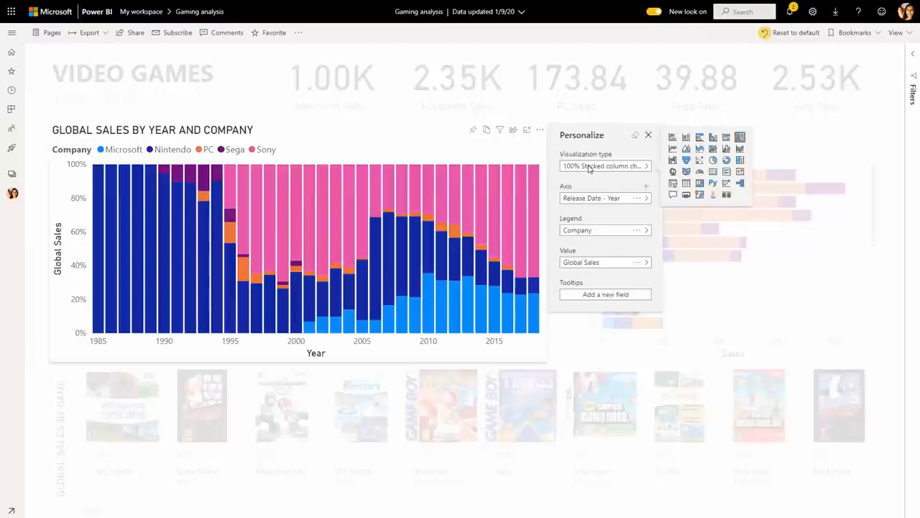
click(702, 150)
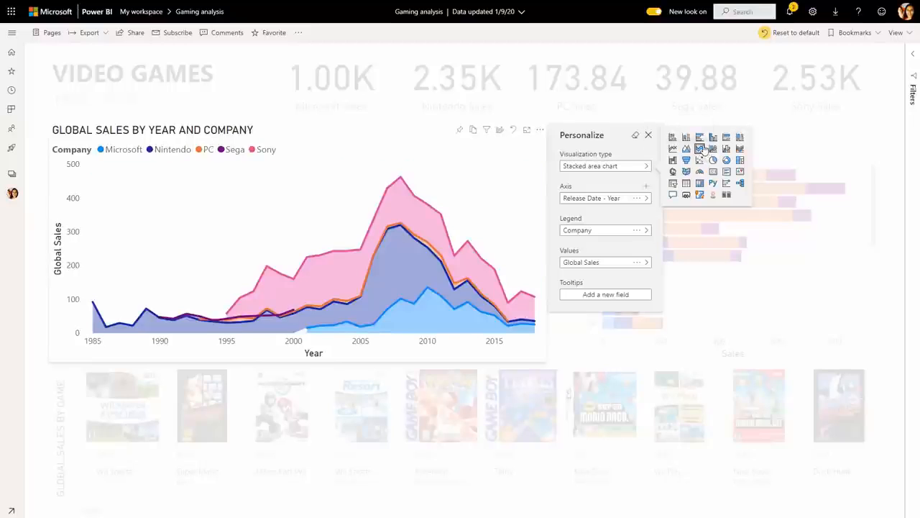
click(687, 138)
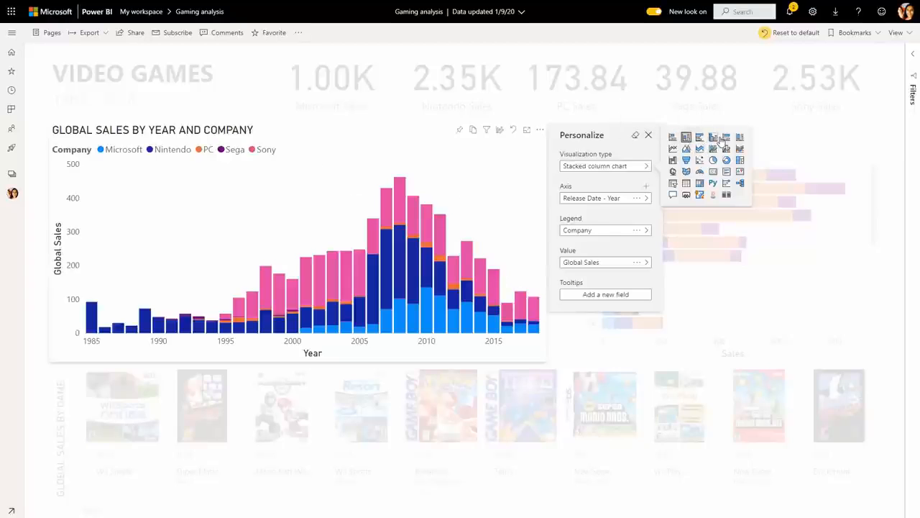
click(714, 138)
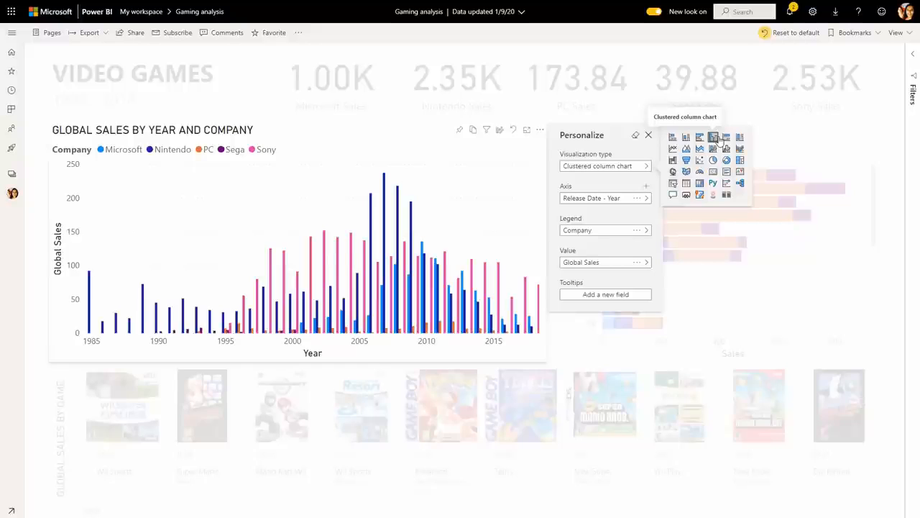
click(690, 142)
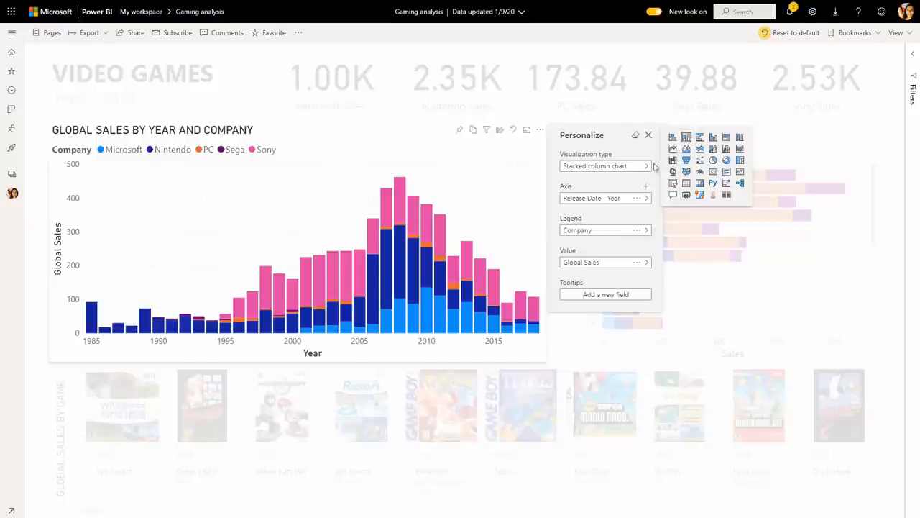
click(593, 189)
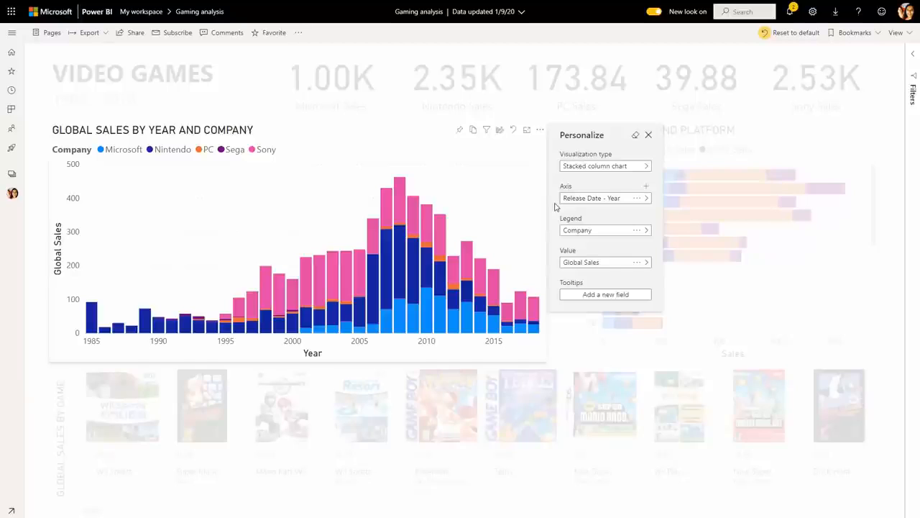
Set the chart's axis to Platform and remove the Company field from the legend
click(596, 198)
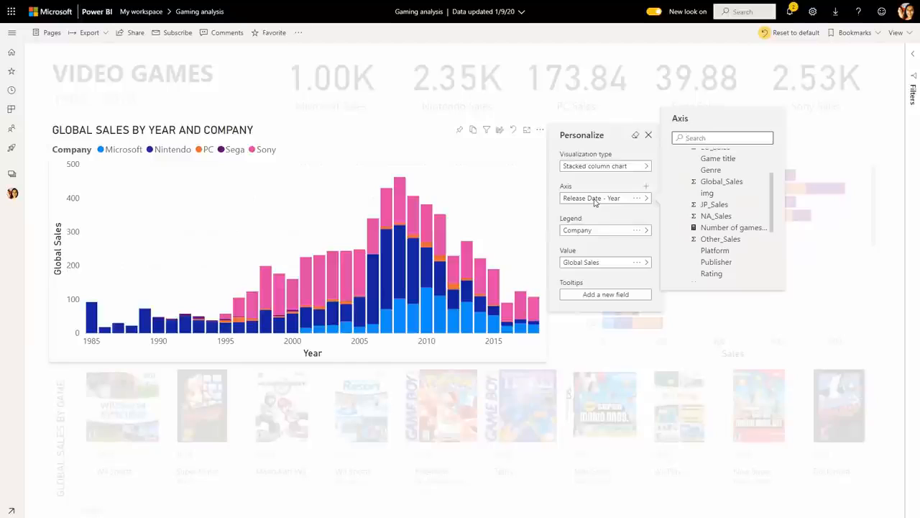
click(724, 253)
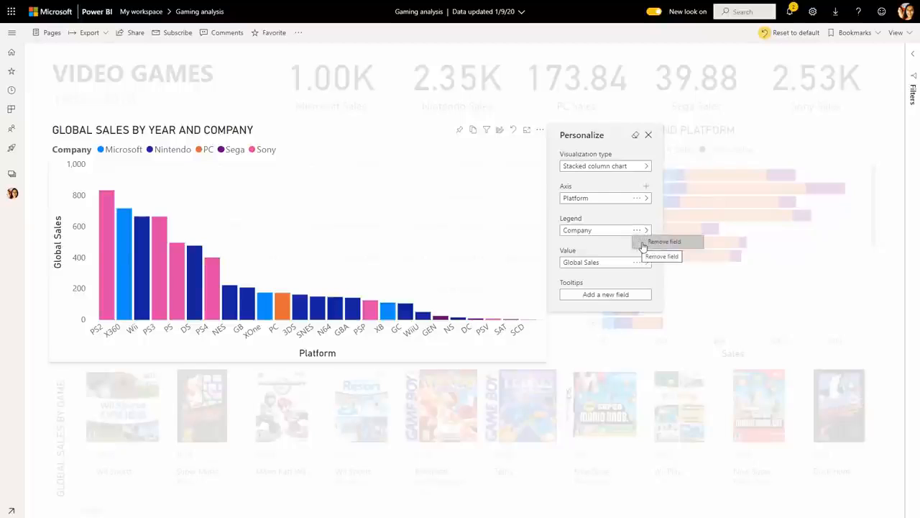
click(642, 245)
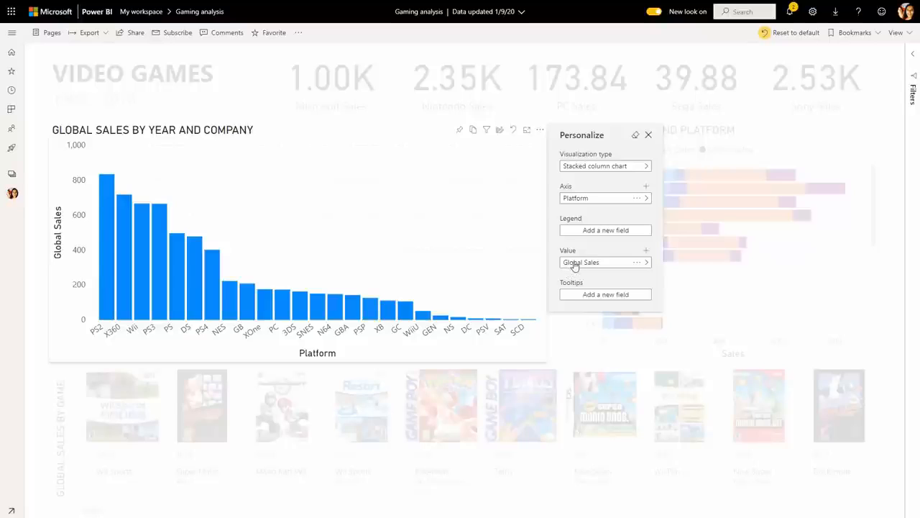
Replace the chart's Global Sales value with the EU_Sales and NA_Sales fields
click(646, 251)
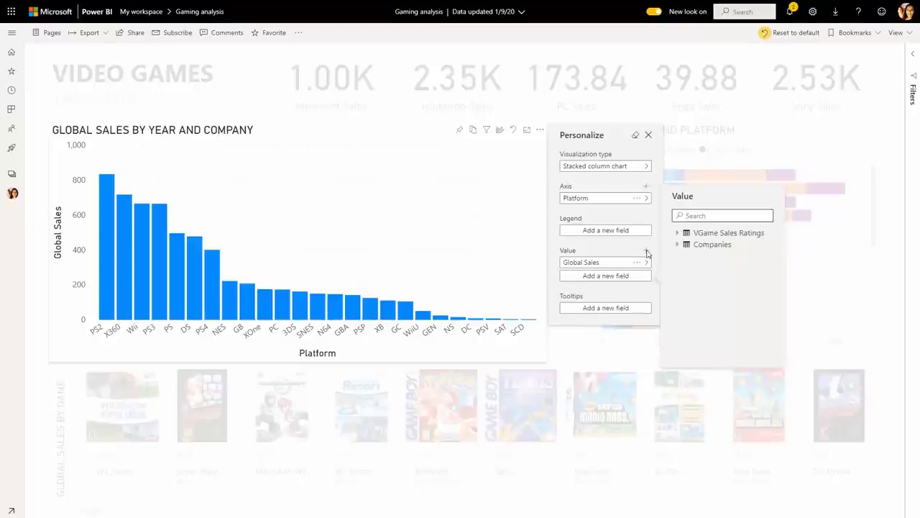
click(702, 219)
text(sal)
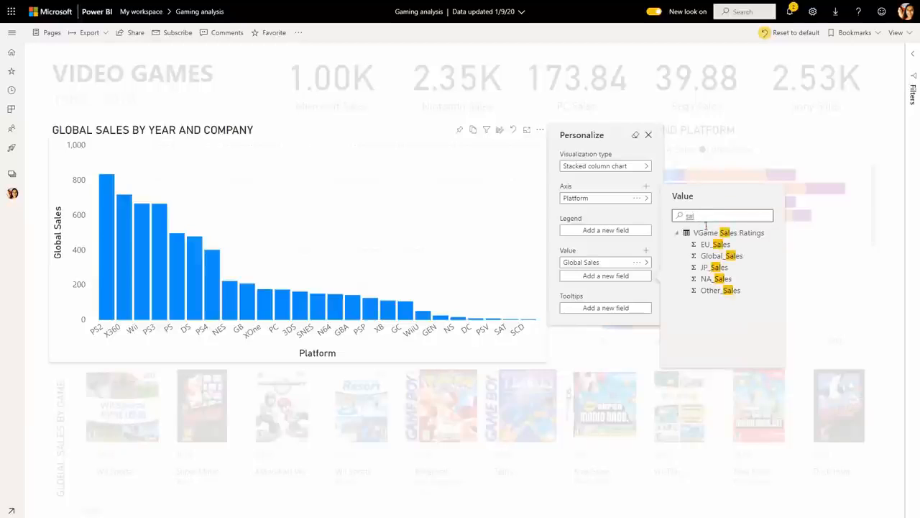
click(710, 245)
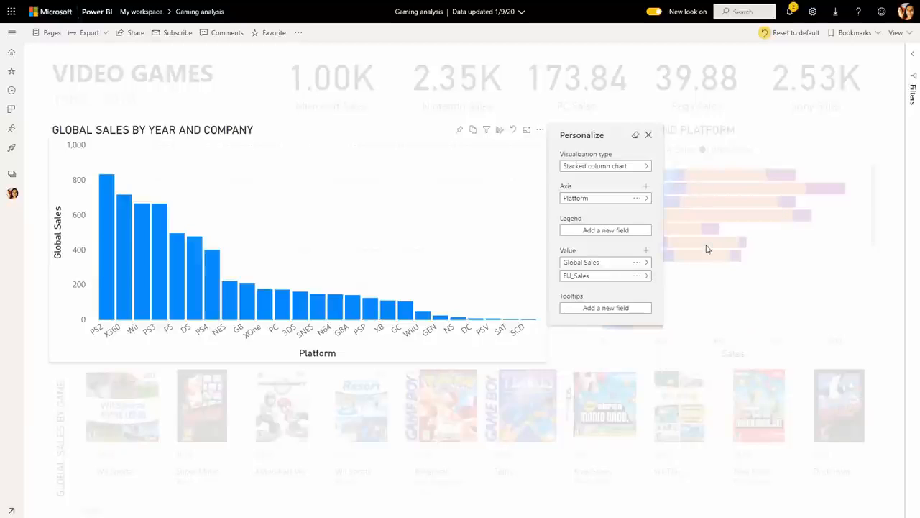
click(647, 252)
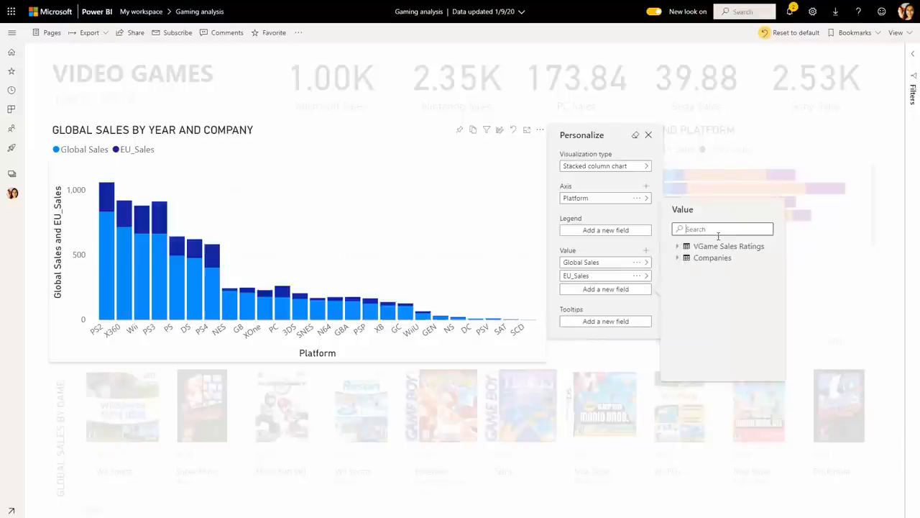
text(Sal)
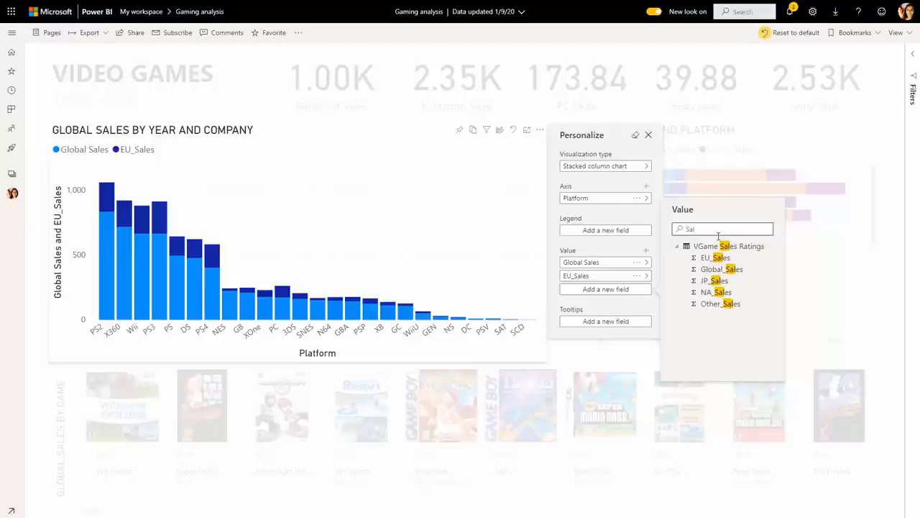
click(716, 292)
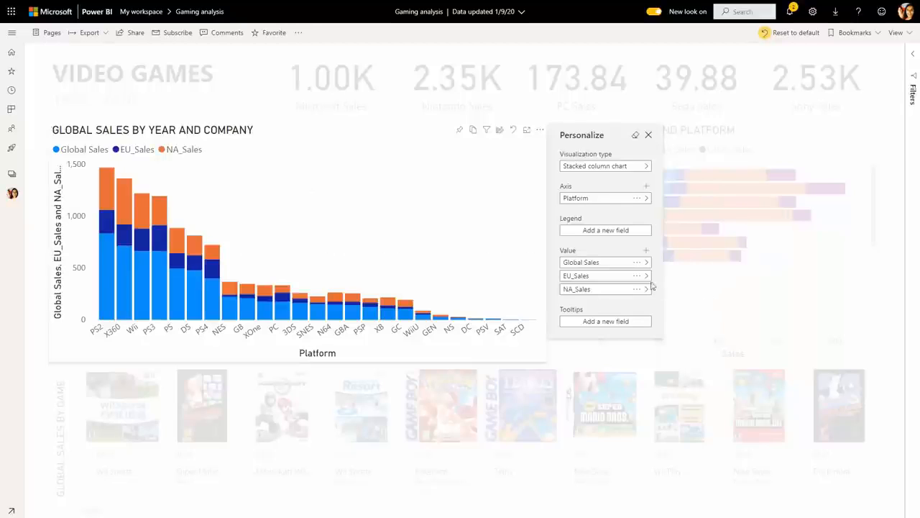
click(637, 263)
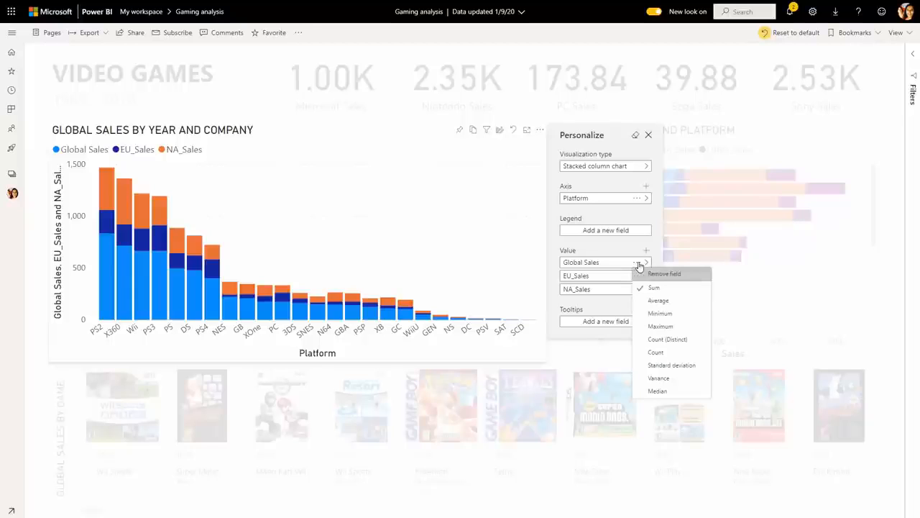
click(642, 274)
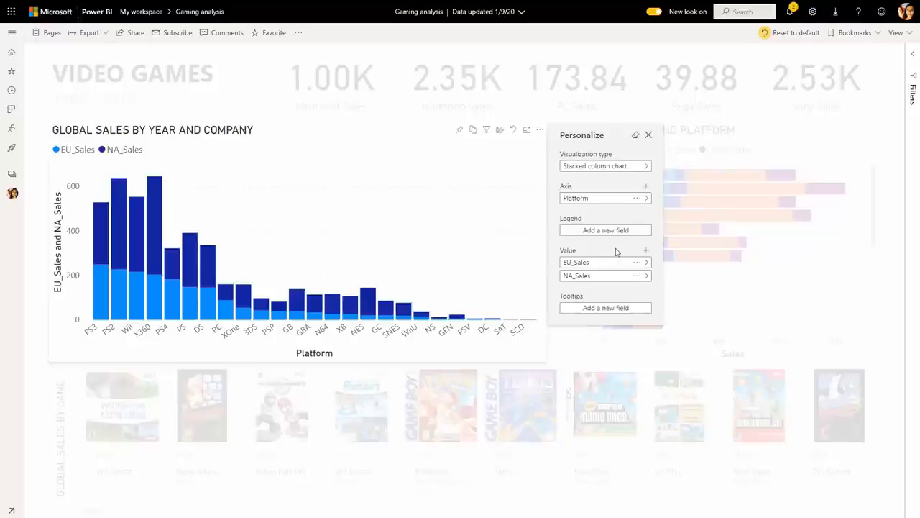
Save the current view as a personal bookmark named my view and make it the default
click(855, 32)
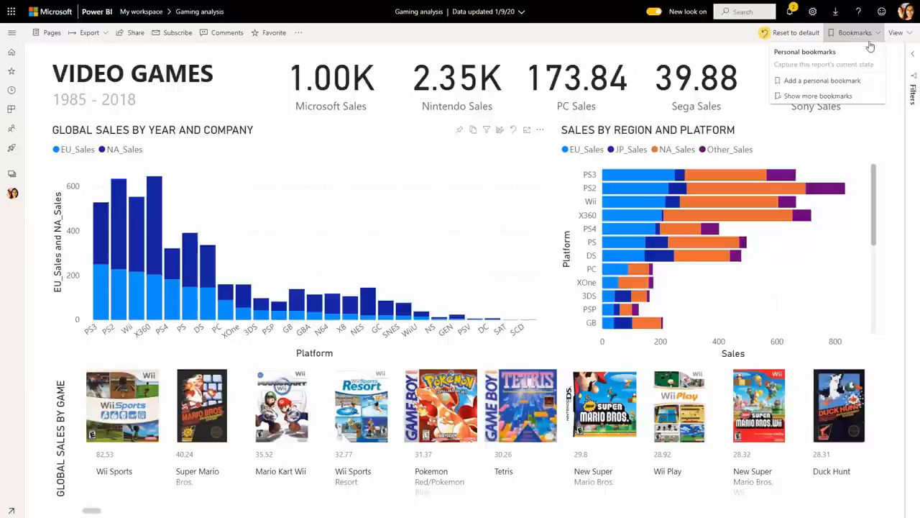
click(849, 81)
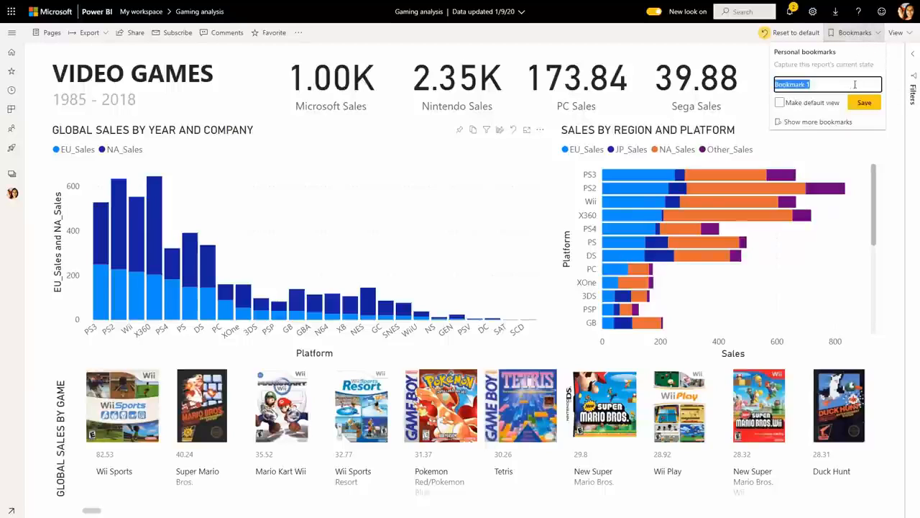
text(my view)
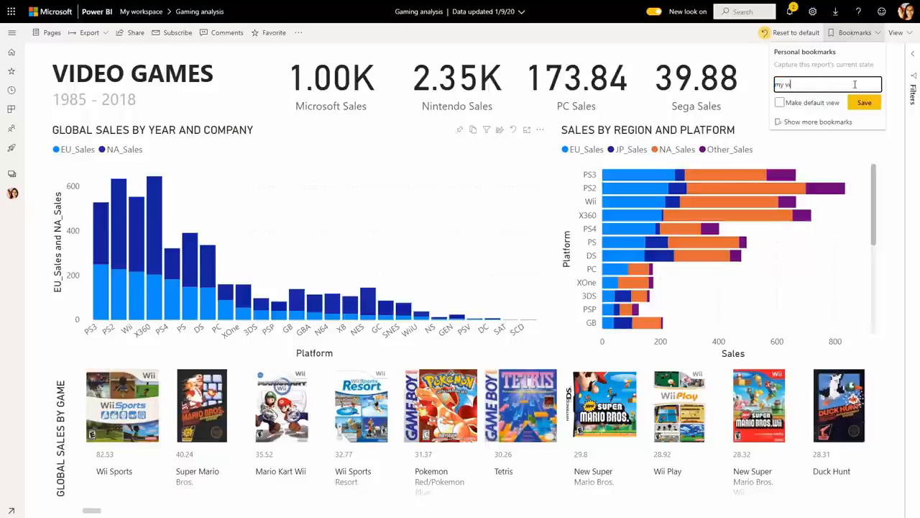
click(864, 102)
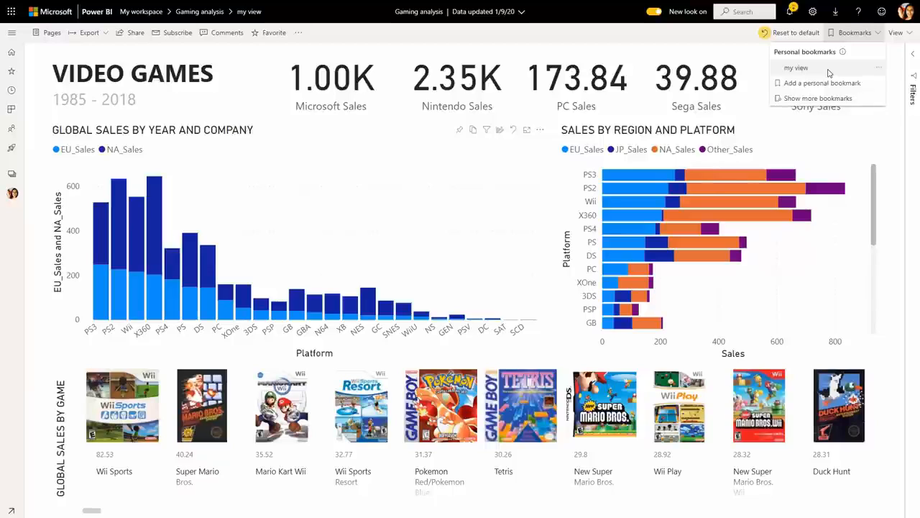
click(883, 71)
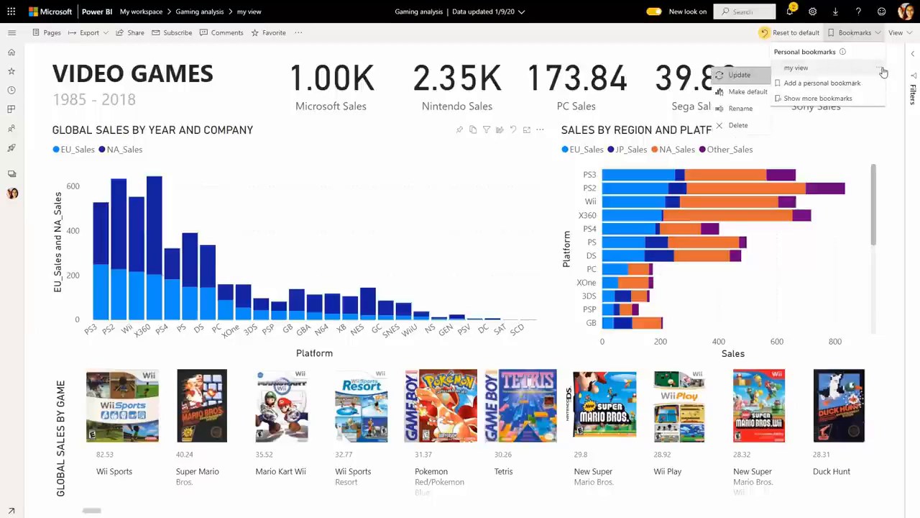
click(748, 92)
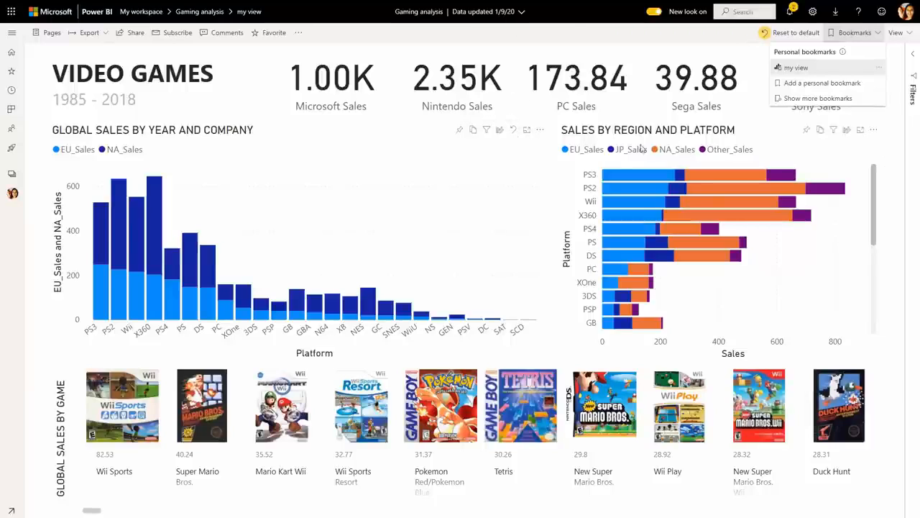
Restore the chart's original visual, trying a Global Sales value removal before reverting all personalized changes
click(515, 133)
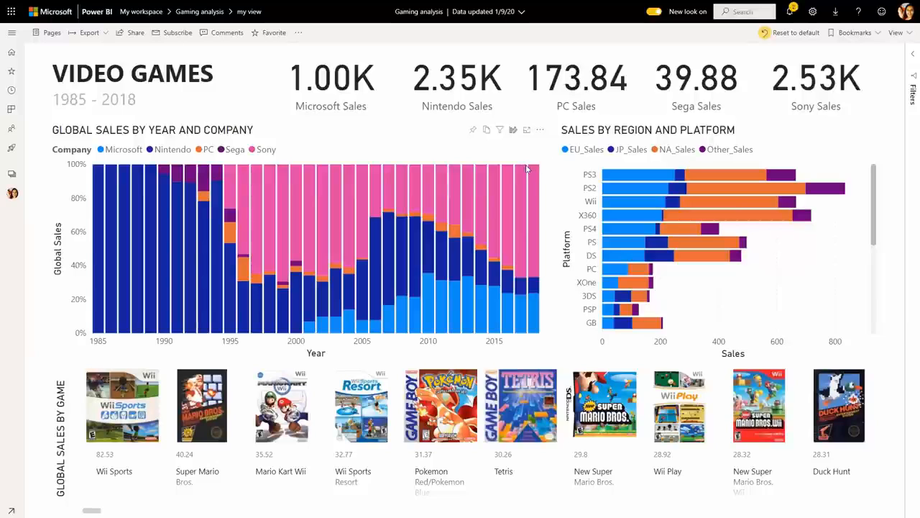
click(514, 131)
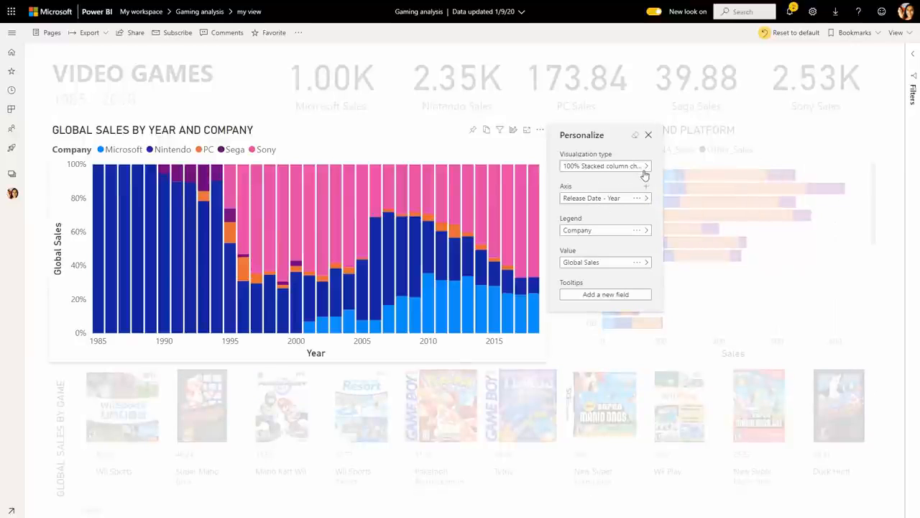
click(637, 262)
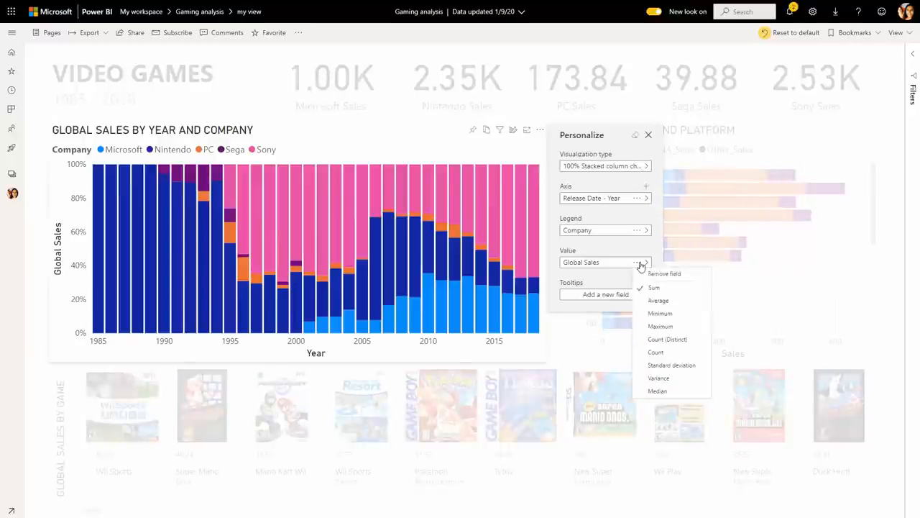
click(643, 273)
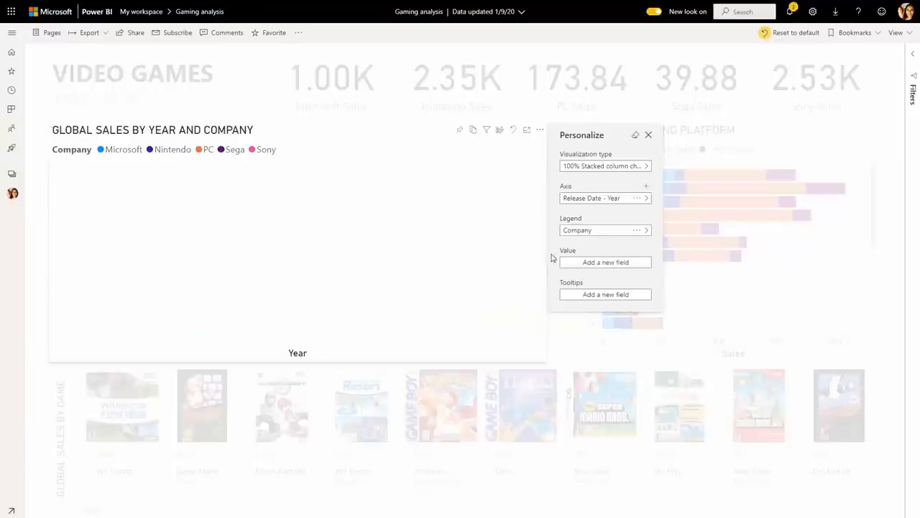
click(637, 137)
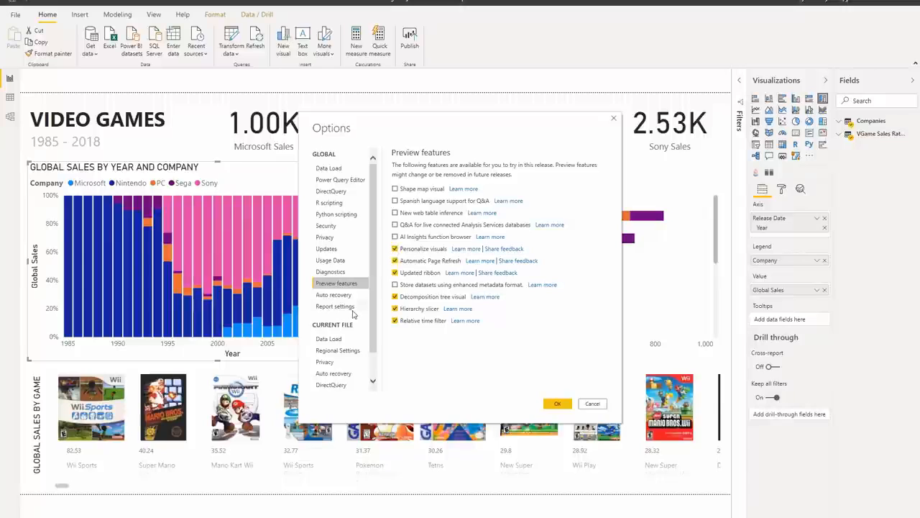
In Power BI Desktop's report settings options, allow report readers to personalize visuals and confirm
scroll(354, 329, down, 1)
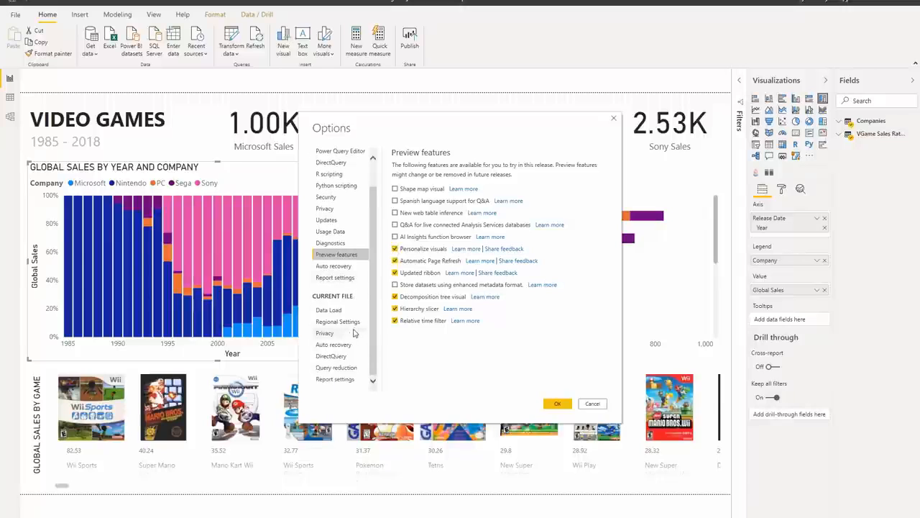
click(348, 380)
scroll(423, 354, down, 2)
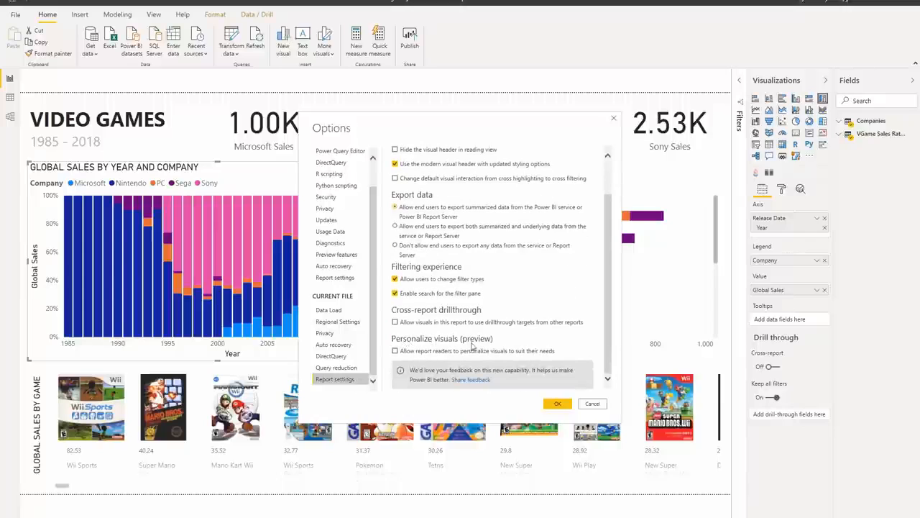
click(416, 354)
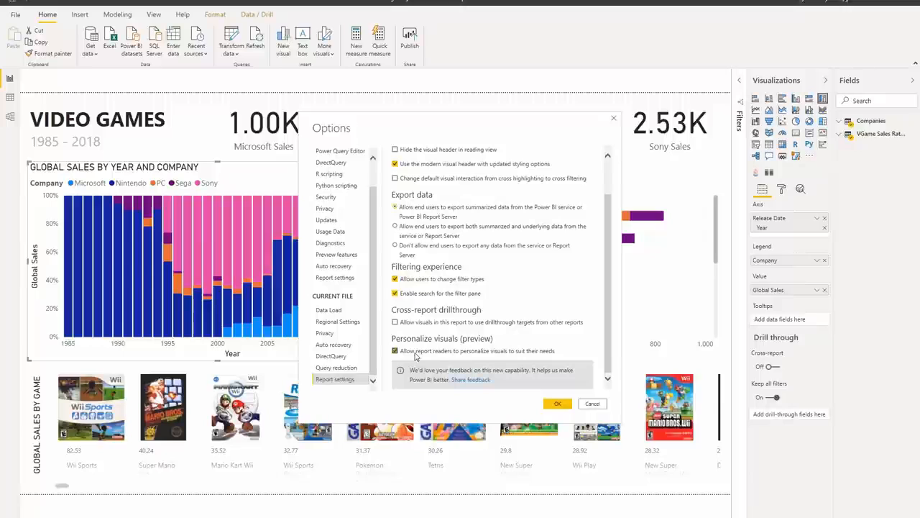
click(556, 403)
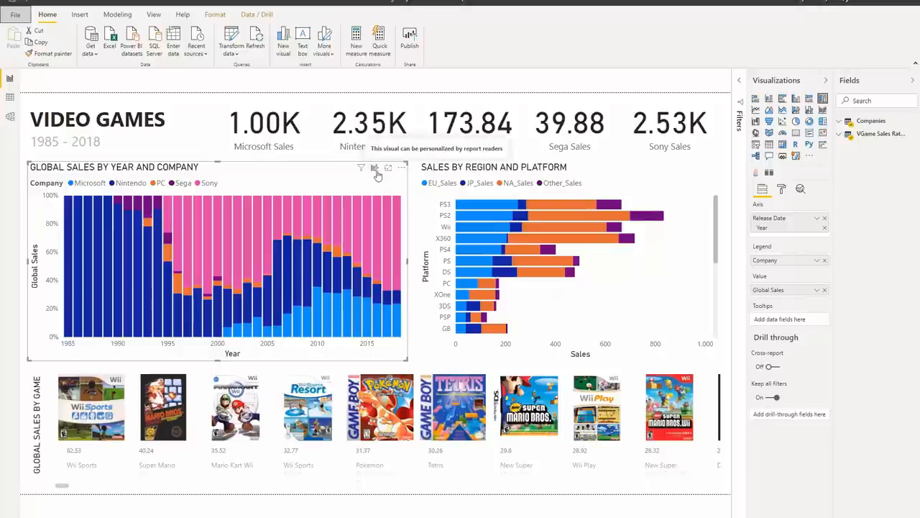
Open the selected chart's formatting settings and expand the Visual header section
click(782, 189)
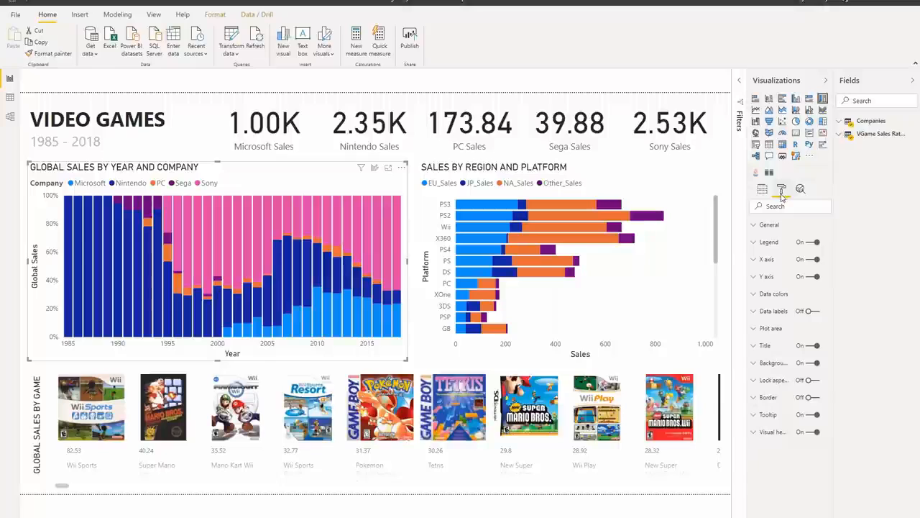
click(770, 432)
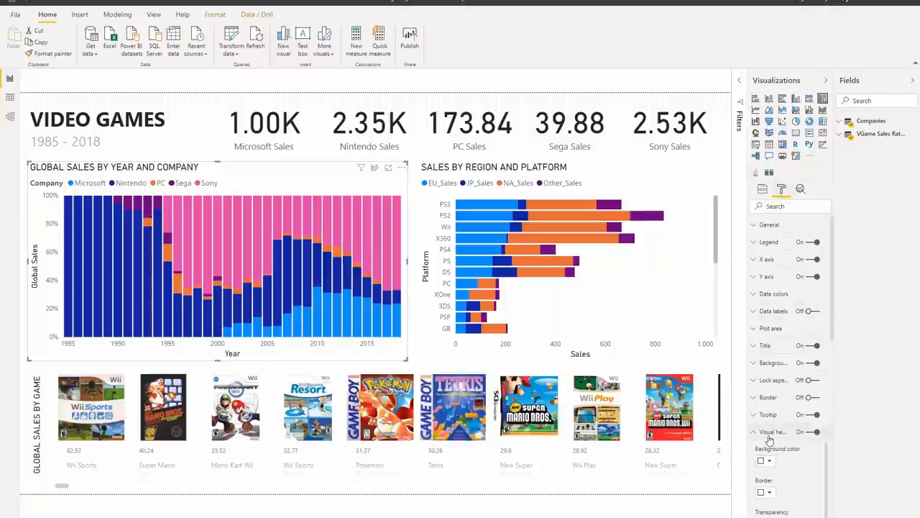
Check the Personalize visual toggle in the chart's Visual header formatting settings
scroll(782, 429, down, 2)
scroll(782, 429, down, 5)
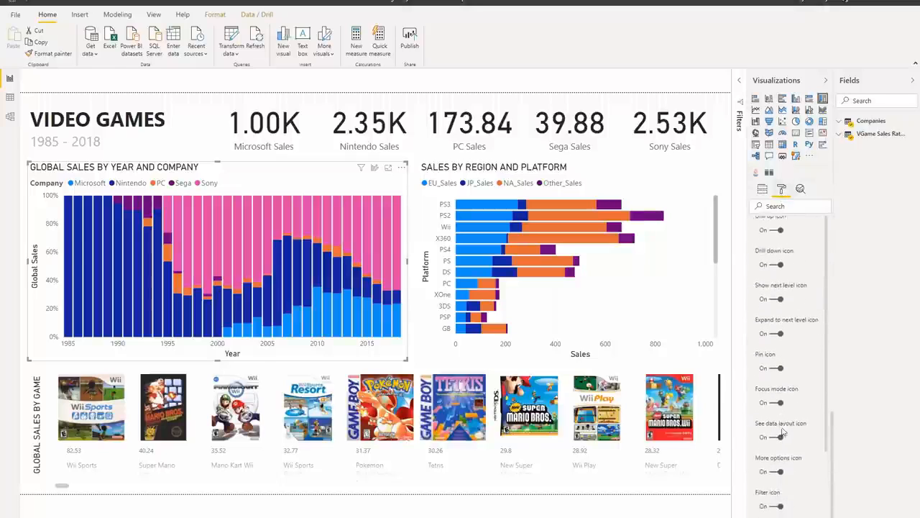
scroll(785, 478, down, 1)
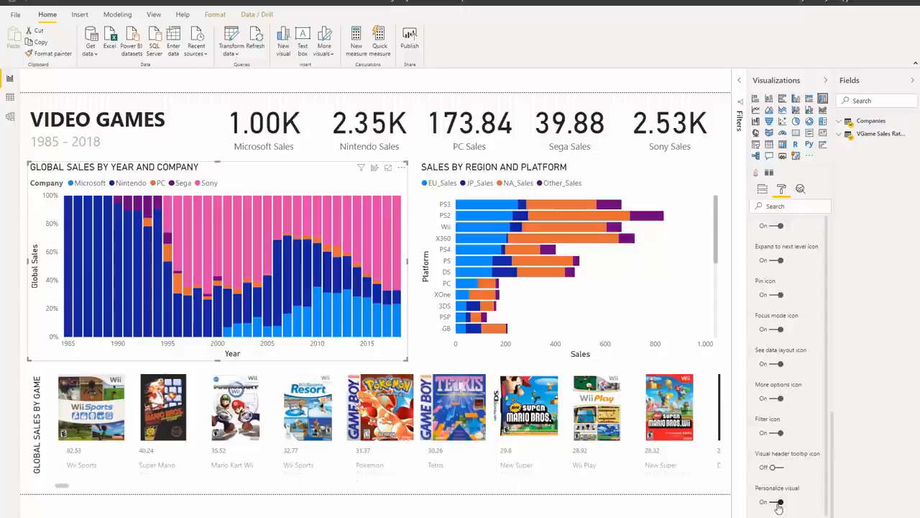
click(781, 504)
click(782, 504)
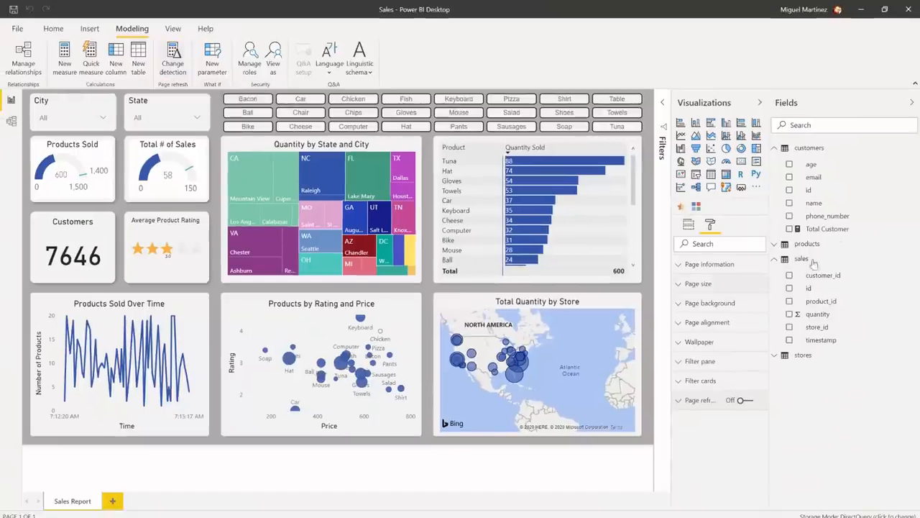
Examine the Change detection option in the sales table's field menu and the page's Page refresh settings
right_click(832, 220)
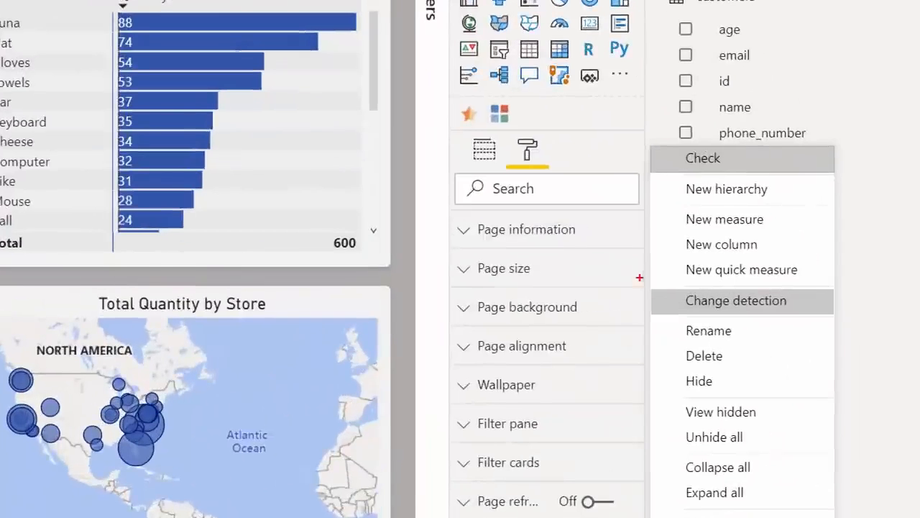
drag(651, 283, 848, 324)
key(Escape)
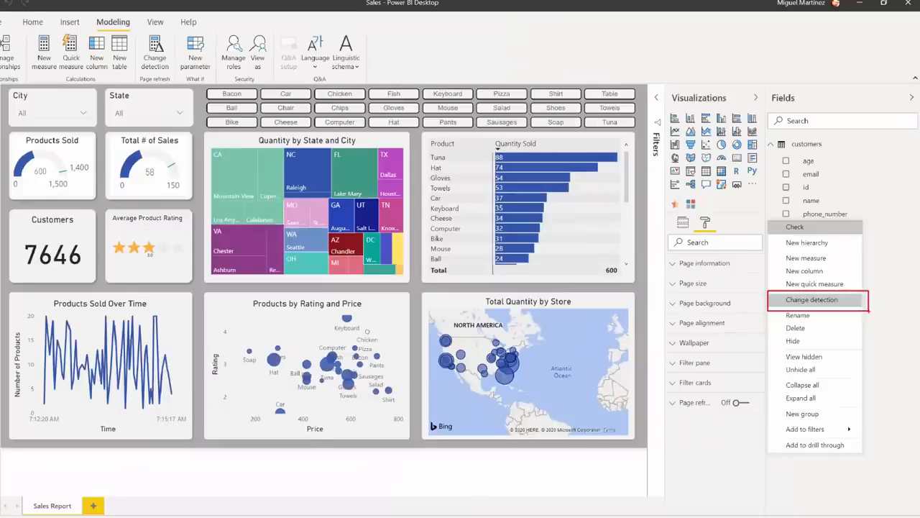
click(464, 503)
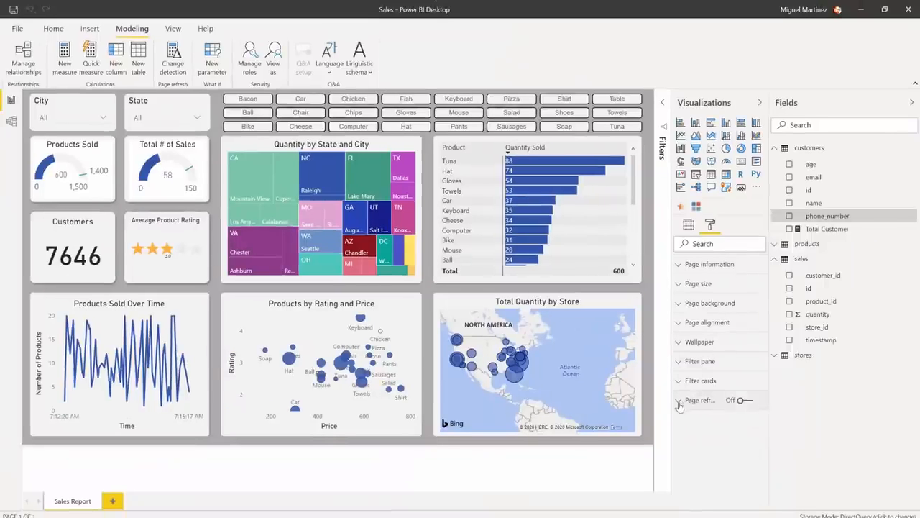
click(679, 405)
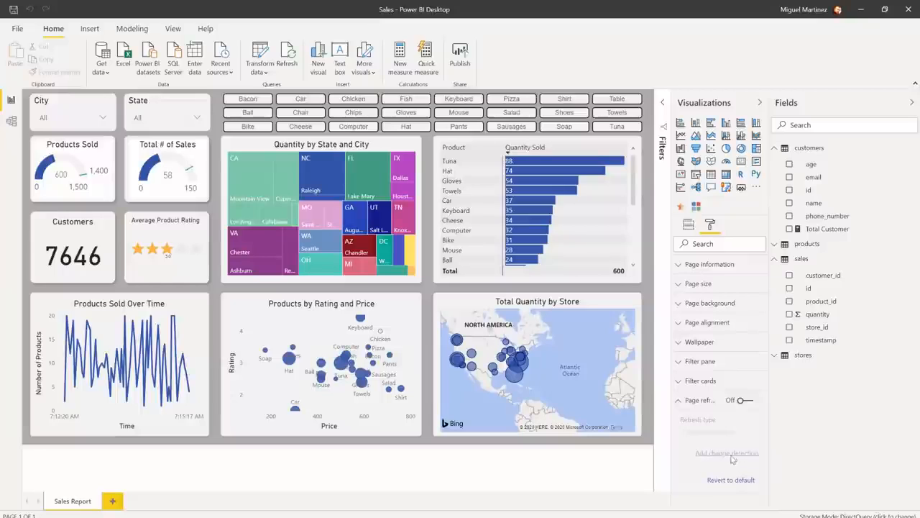
click(680, 399)
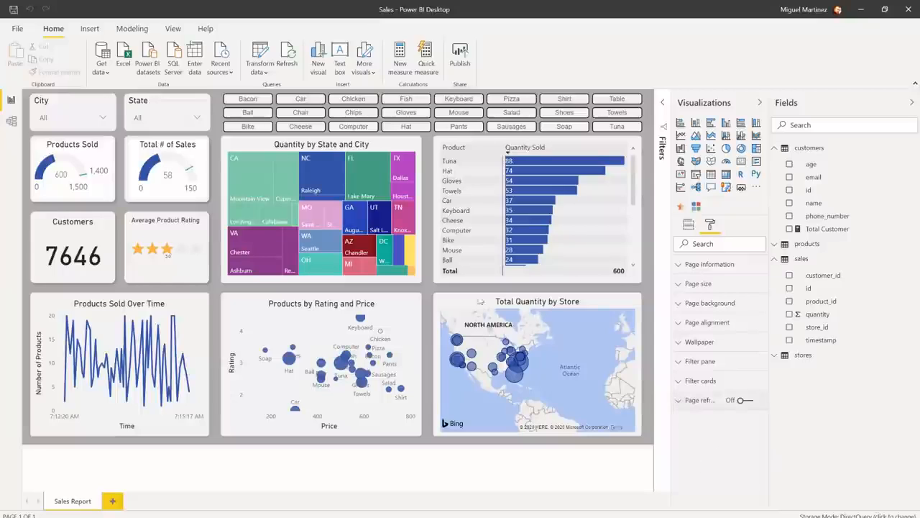
Create a new change detection measure as a Count (Distinct) of sales id, checked every 1 minute
click(132, 29)
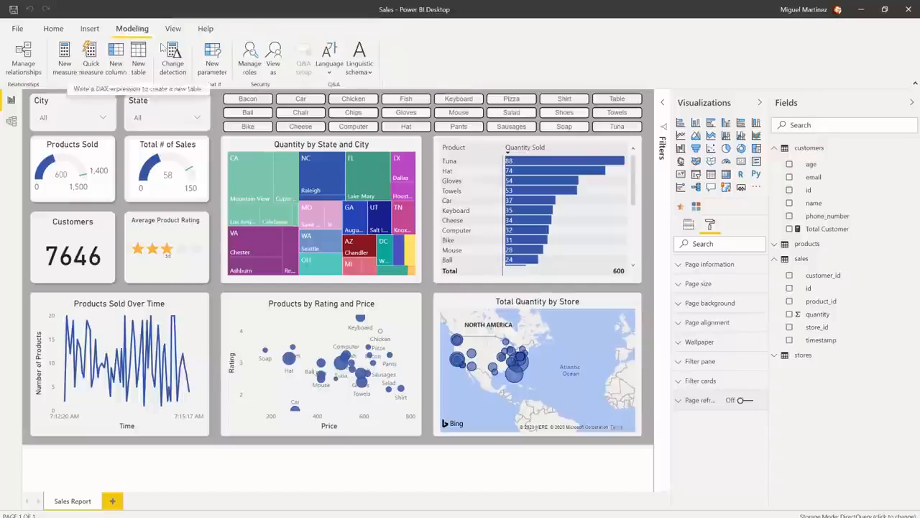
click(171, 56)
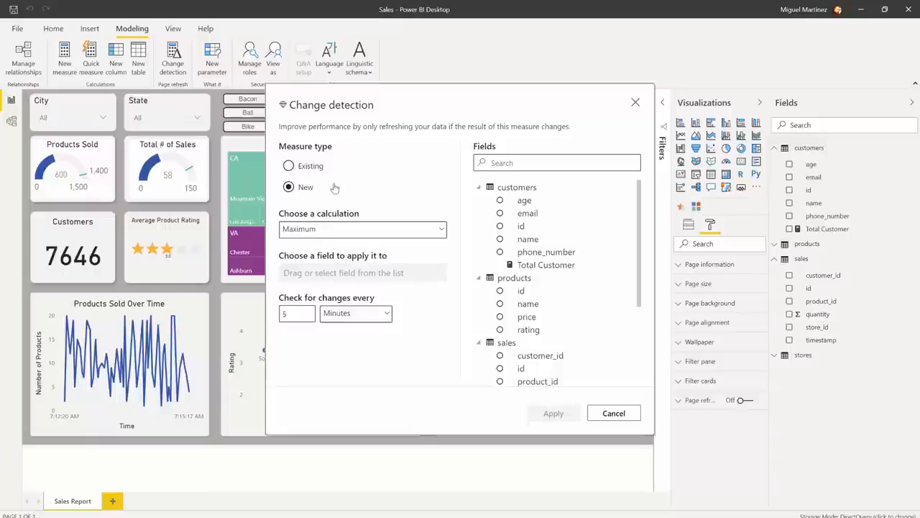
scroll(633, 277, down, 3)
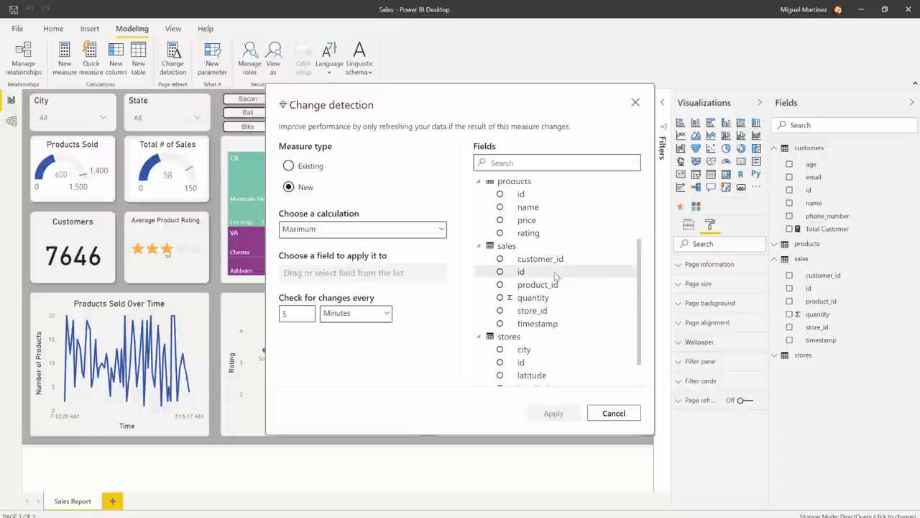
drag(521, 272, 346, 274)
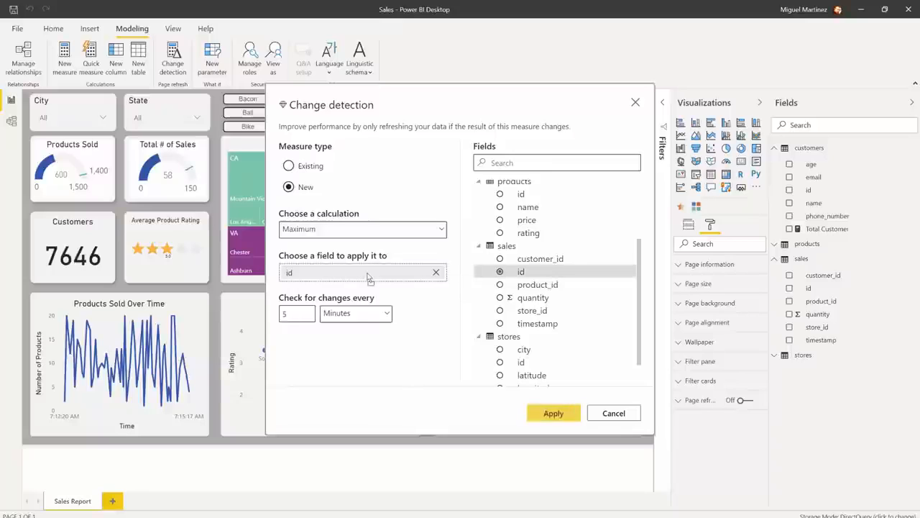
click(361, 230)
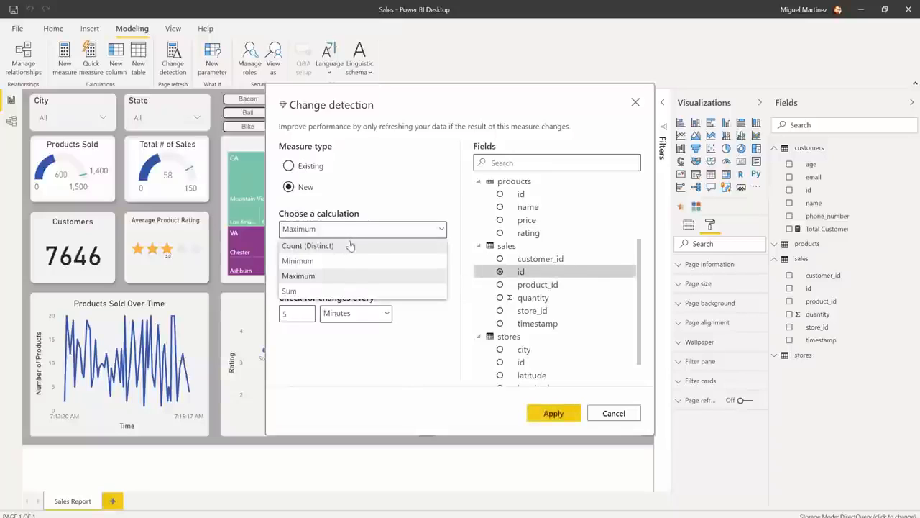
click(351, 246)
double_click(295, 313)
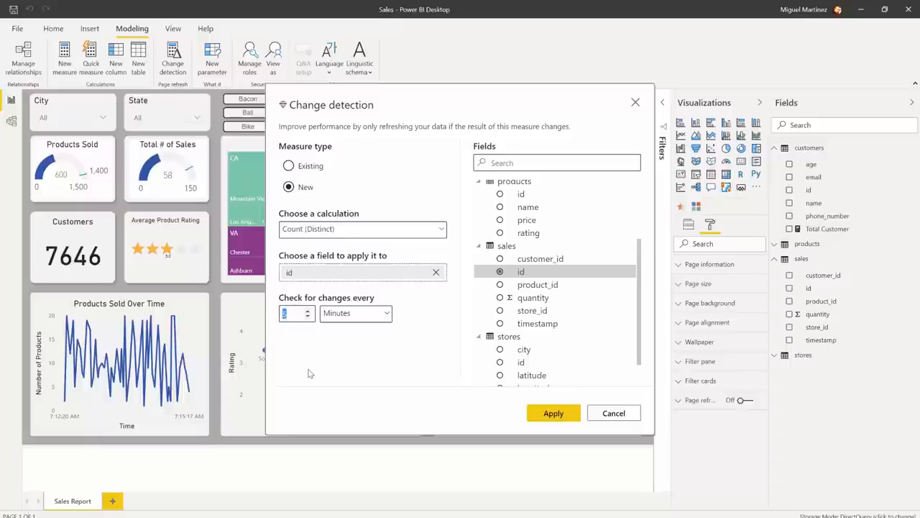
text(1)
click(554, 413)
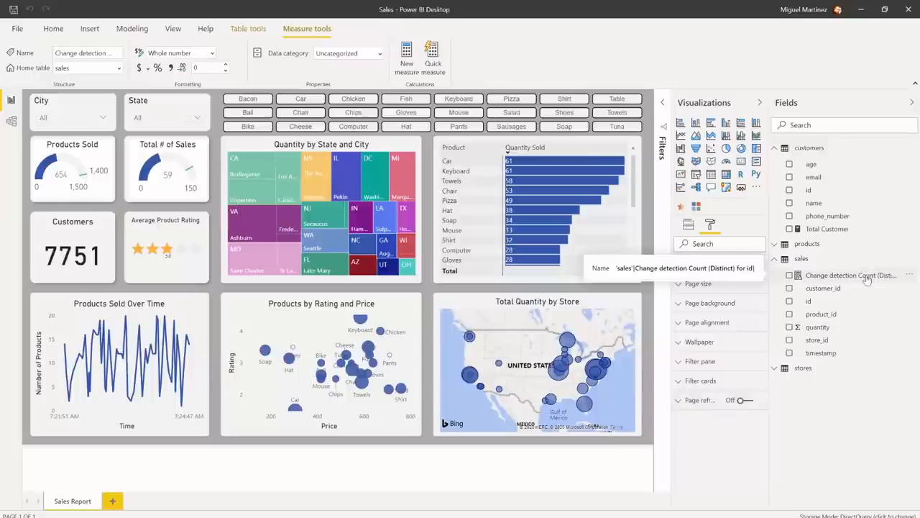
Inspect the DAX formulas of the new change detection measure and the Total Customer measure
click(848, 275)
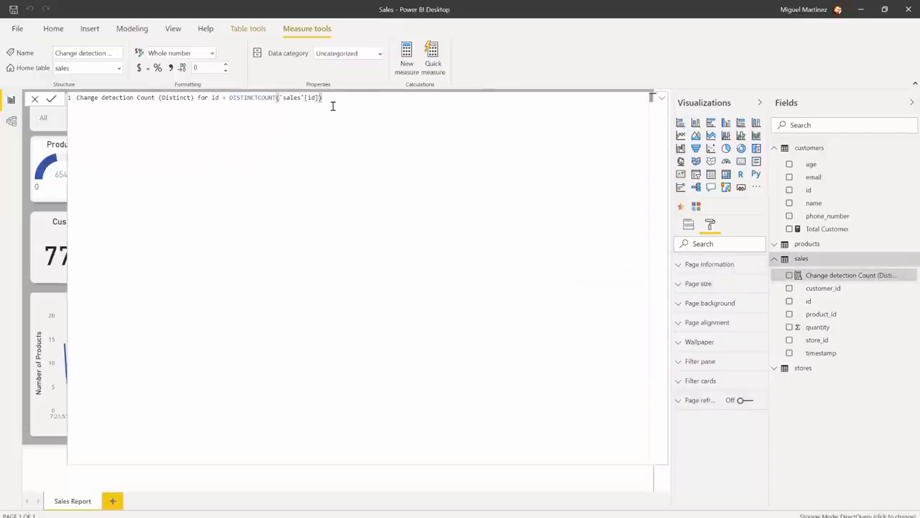
key(Escape)
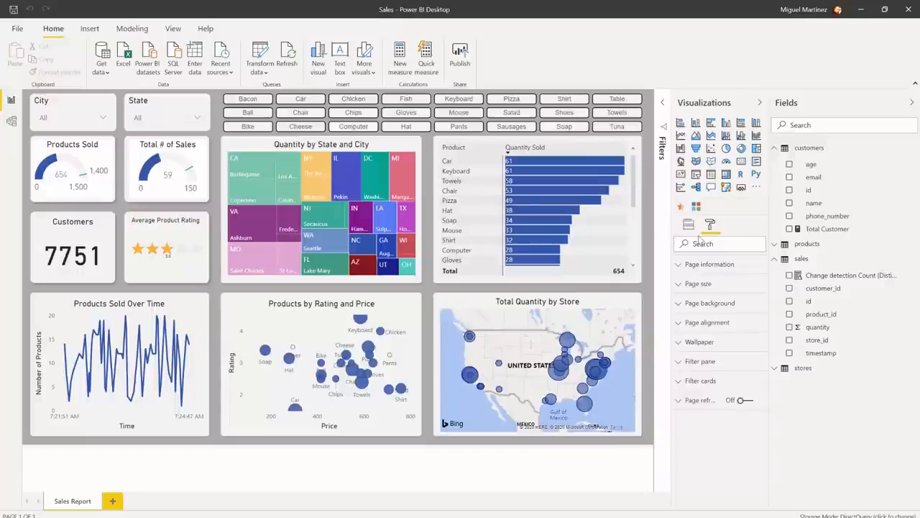
click(828, 231)
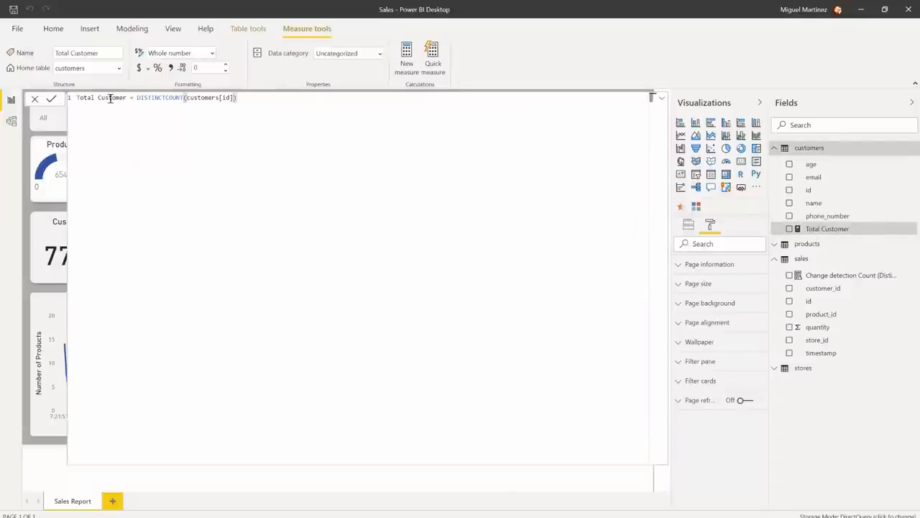
Set up change detection on the existing Total Customer measure, checking for changes every 5 seconds
right_click(827, 230)
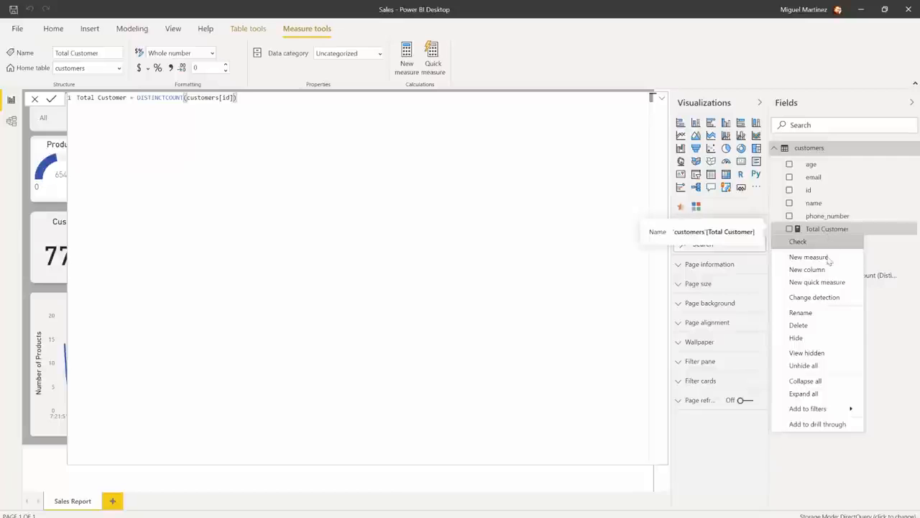
click(829, 298)
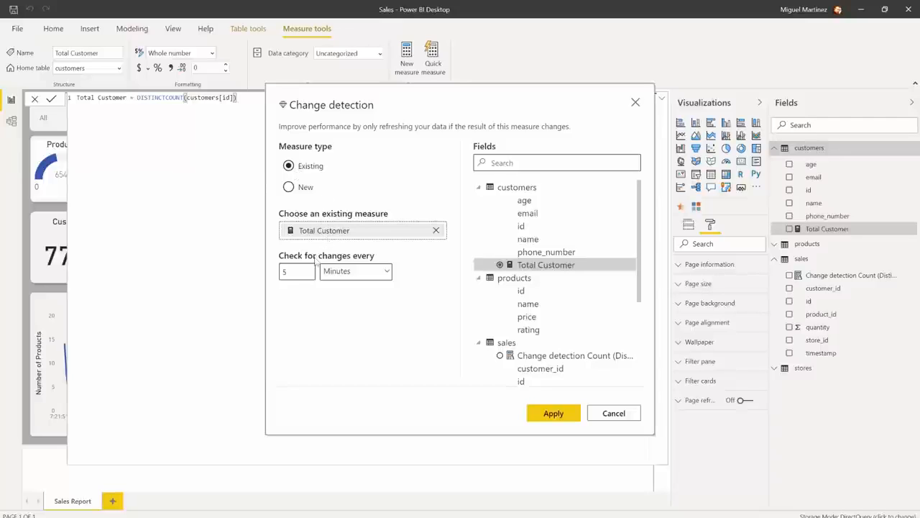
drag(292, 275, 279, 276)
click(335, 273)
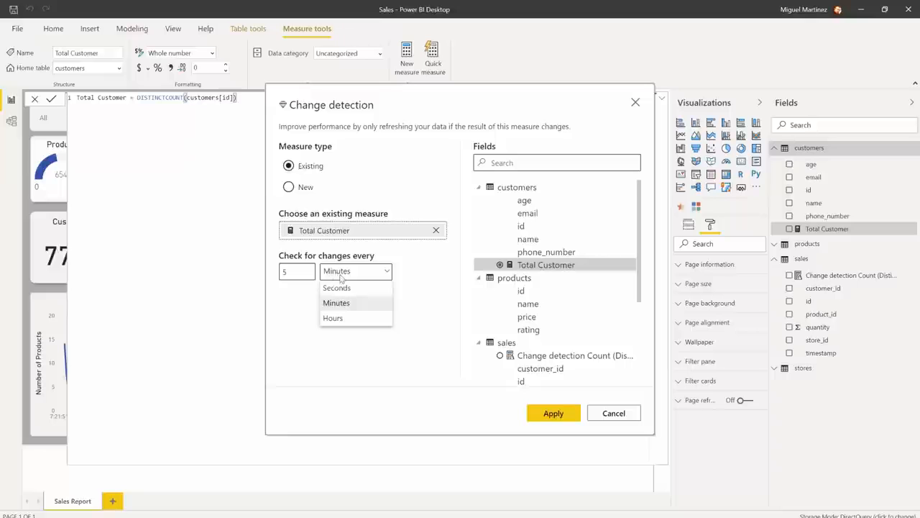
click(340, 289)
click(562, 422)
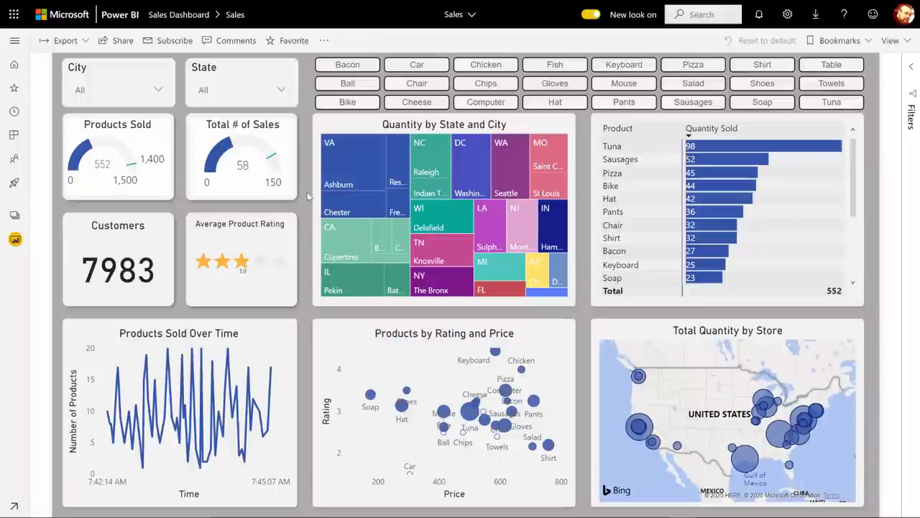
Edit the report in the Power BI service and turn on page refresh with the Change detection refresh type
click(324, 40)
click(358, 65)
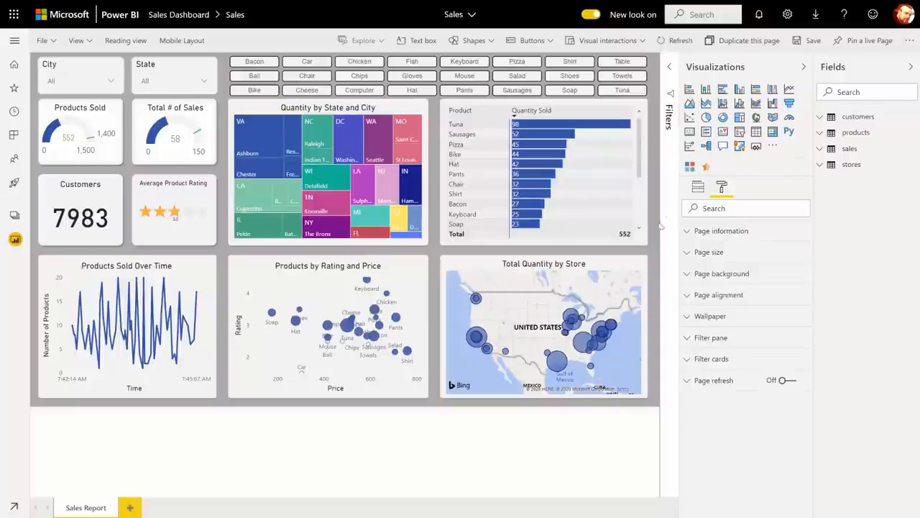
click(689, 382)
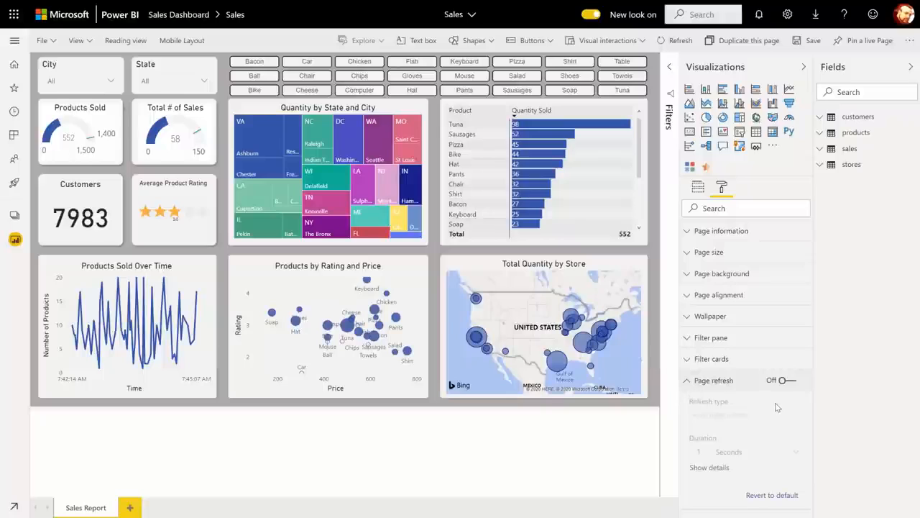
click(796, 386)
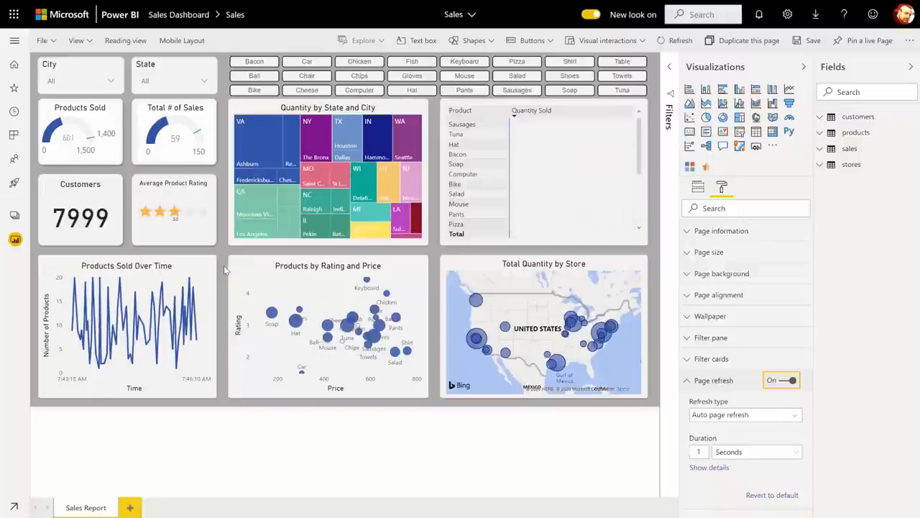
click(796, 417)
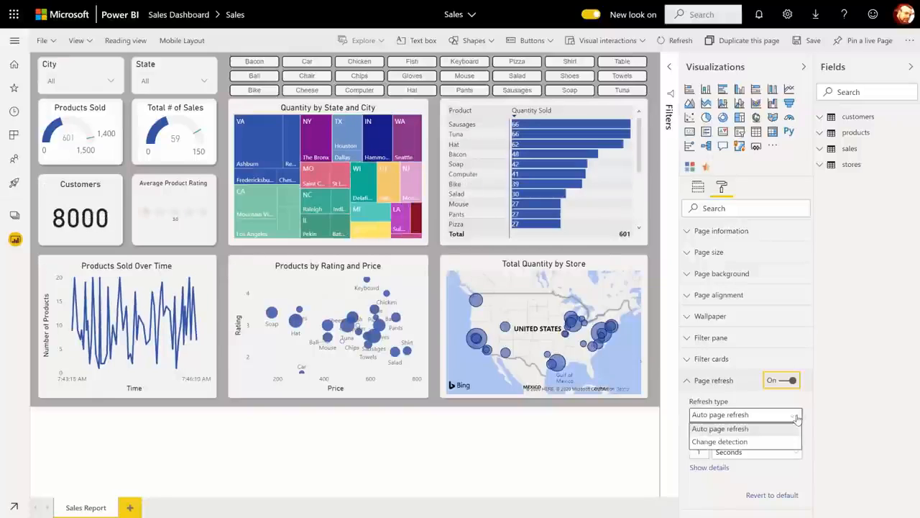
click(791, 443)
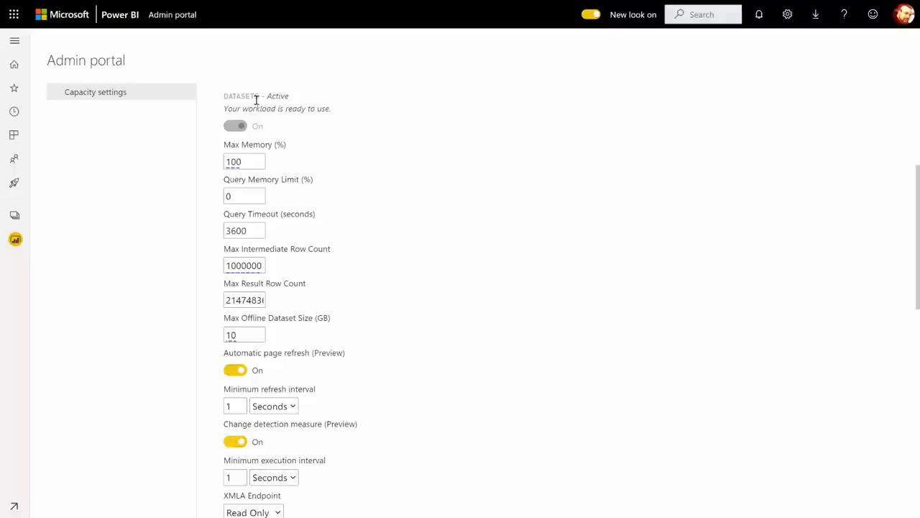
Review the automatic page refresh and change detection settings in the Admin portal's capacity settings
scroll(454, 207, down, 1)
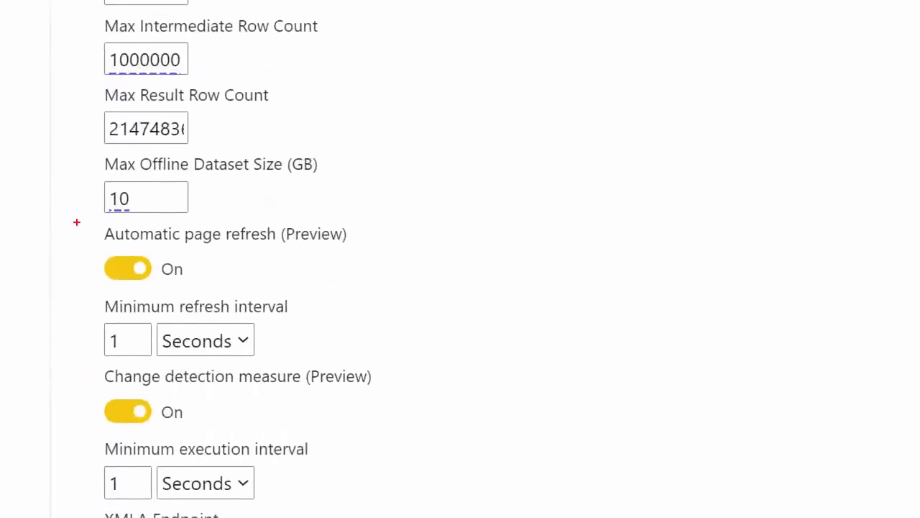
mouse_move(80, 219)
mouse_down()
mouse_move(249, 310)
mouse_move(372, 429)
mouse_move(384, 509)
mouse_up()
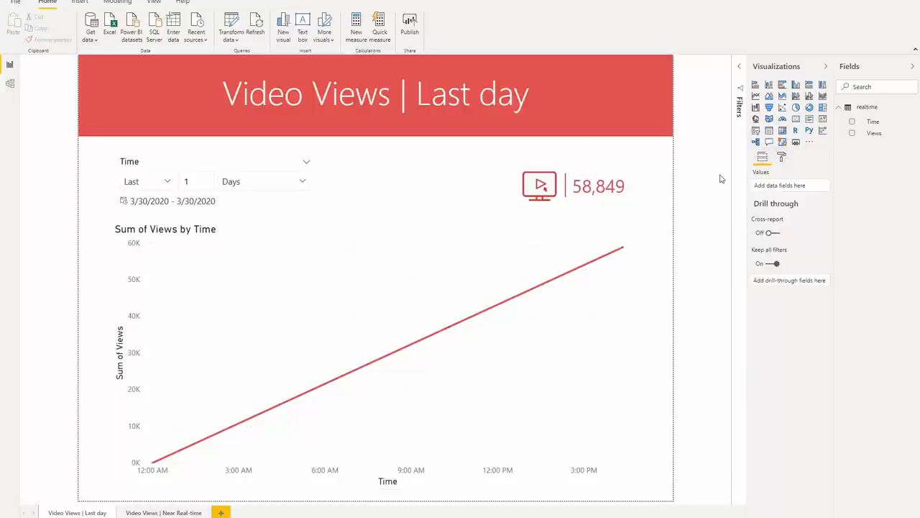
Turn page refresh on and back off for the Video Views | Last day page
click(781, 157)
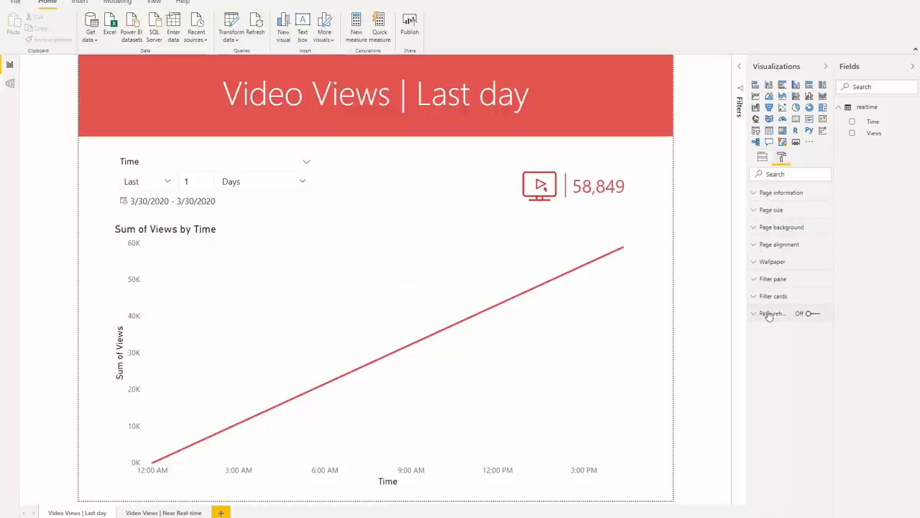
click(813, 314)
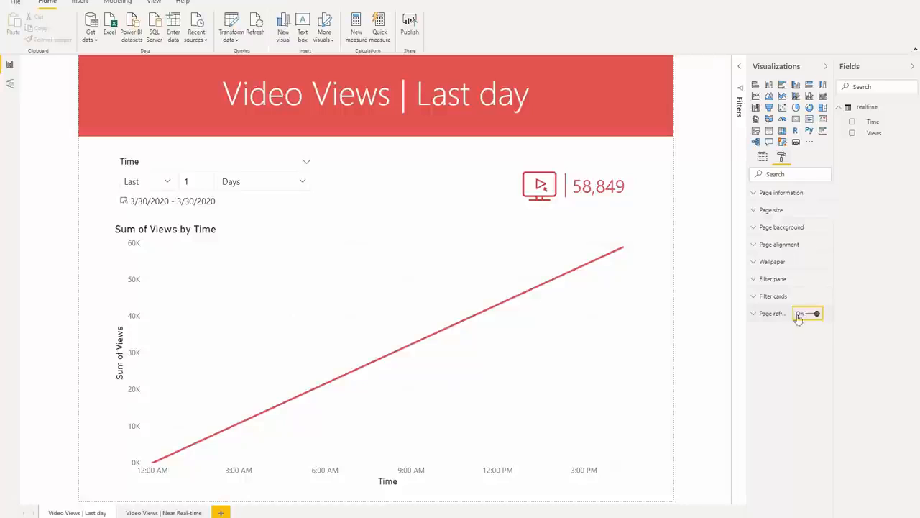
click(758, 315)
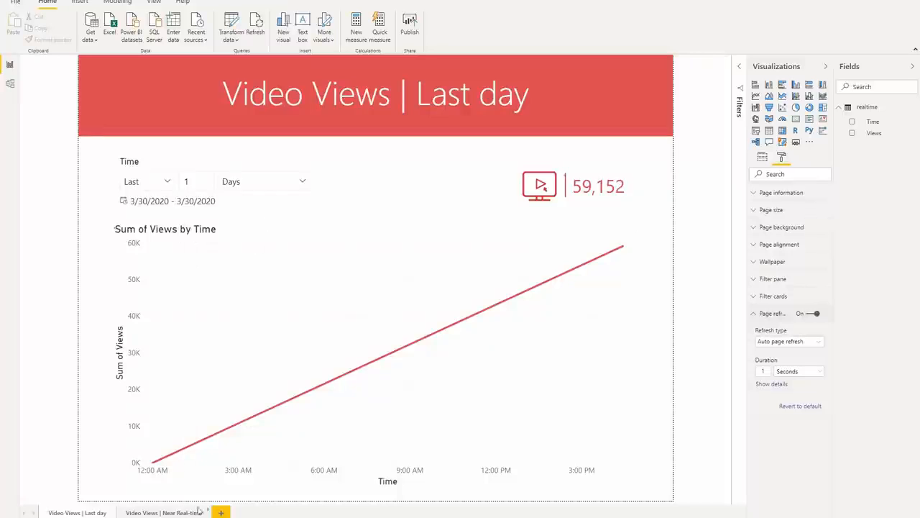
click(812, 314)
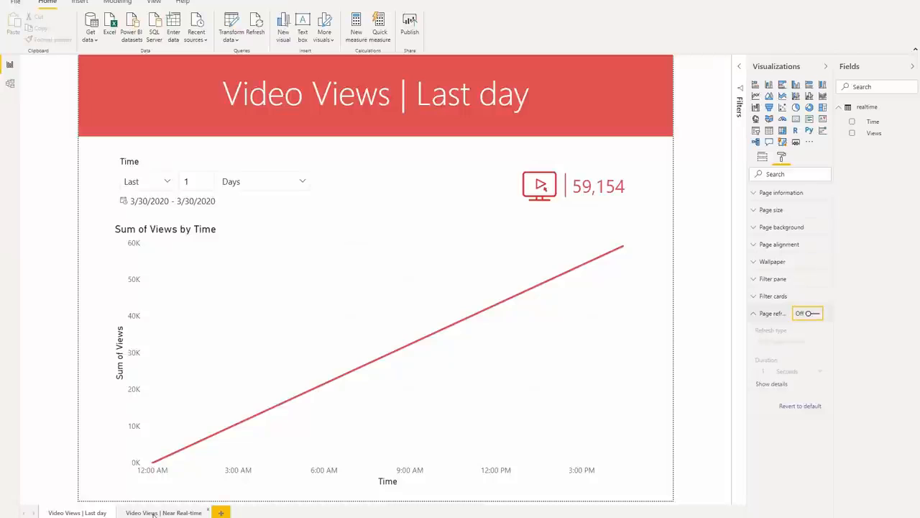
Turn on automatic page refresh for the Video Views | Near Real-time page
click(153, 513)
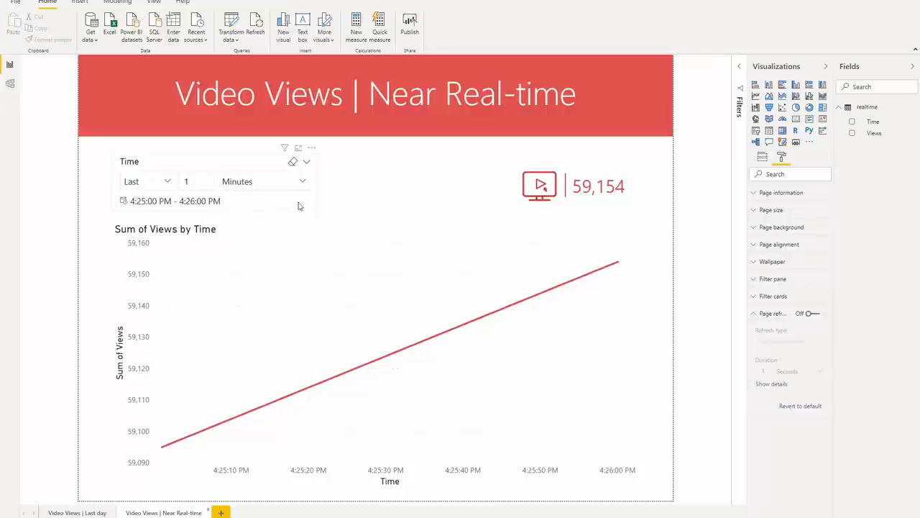
click(813, 314)
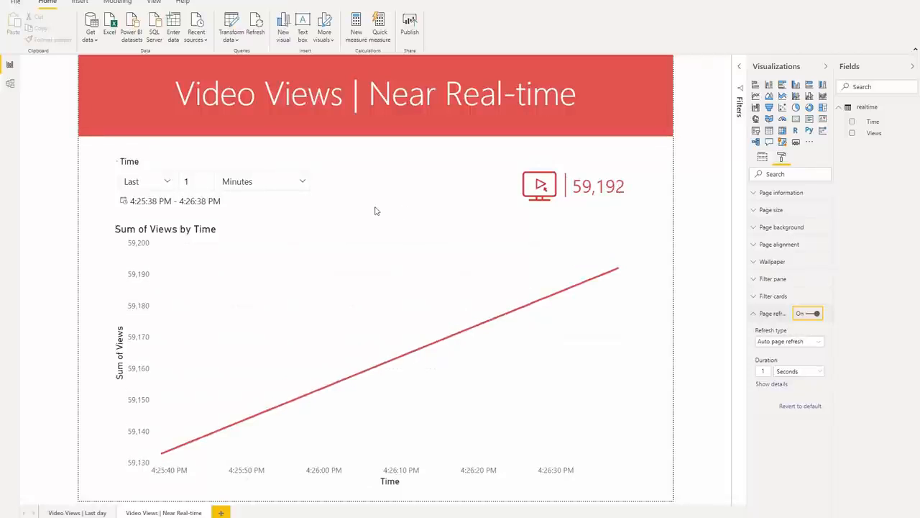
Examine the Time slicer's filter type options and its period and unit choices on the Near Real-time page
click(282, 210)
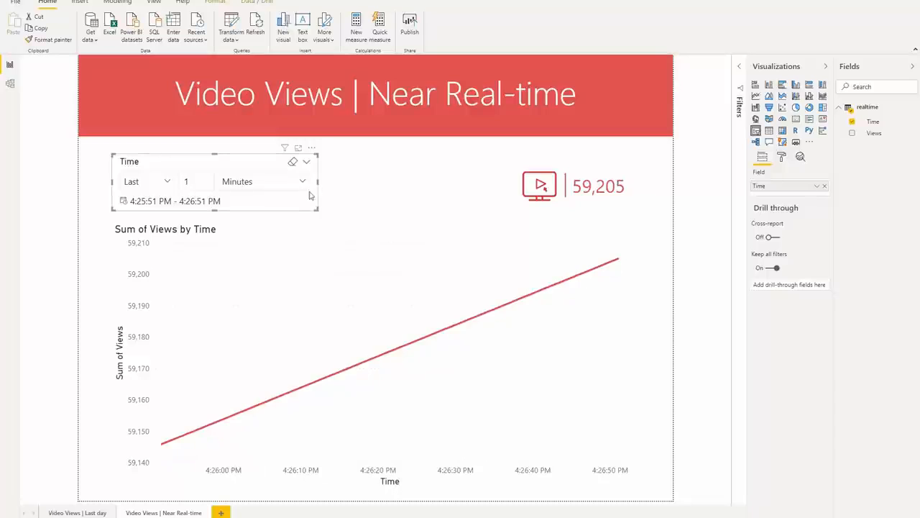
click(307, 162)
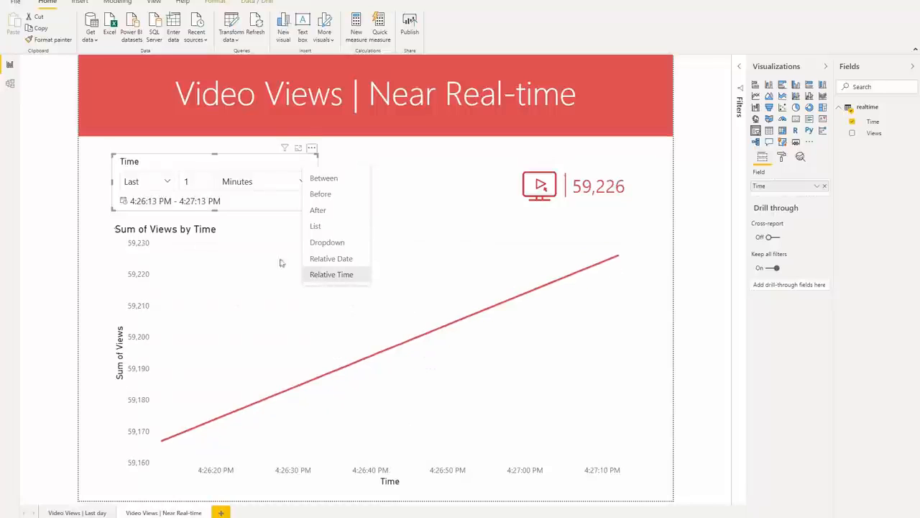
click(252, 236)
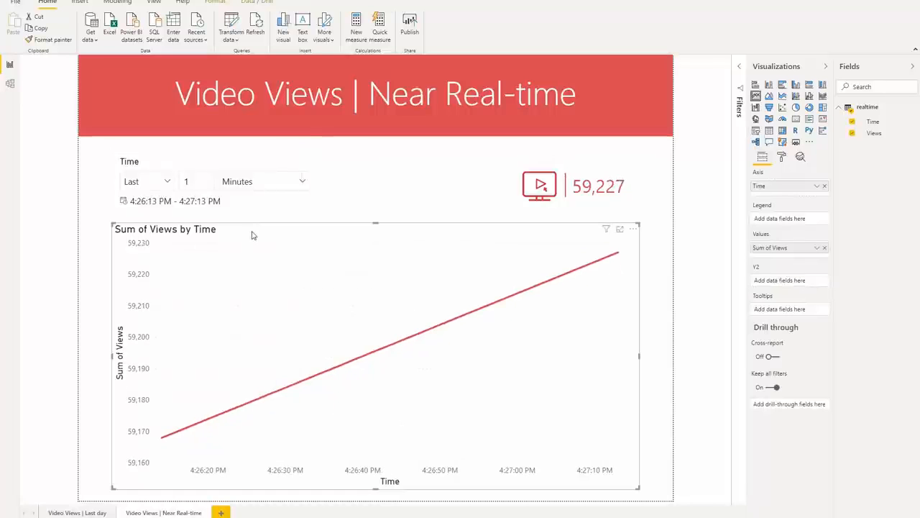
click(149, 185)
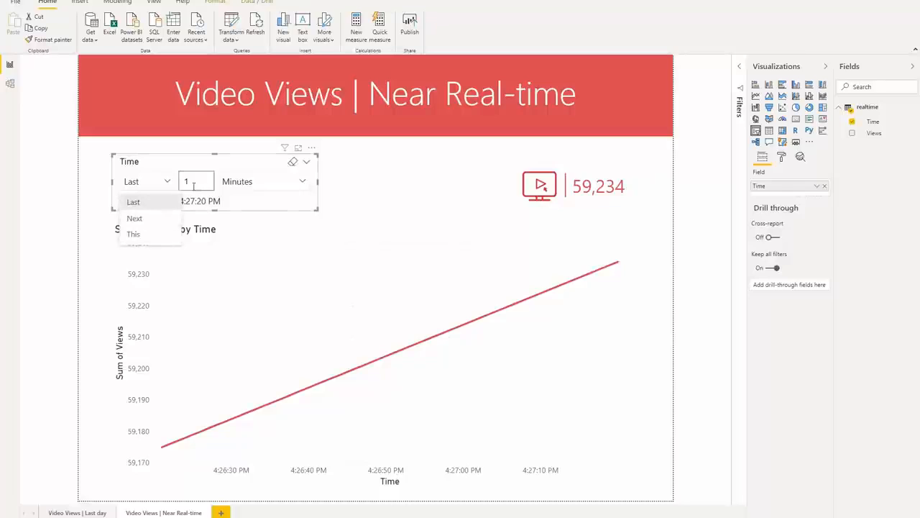
click(134, 204)
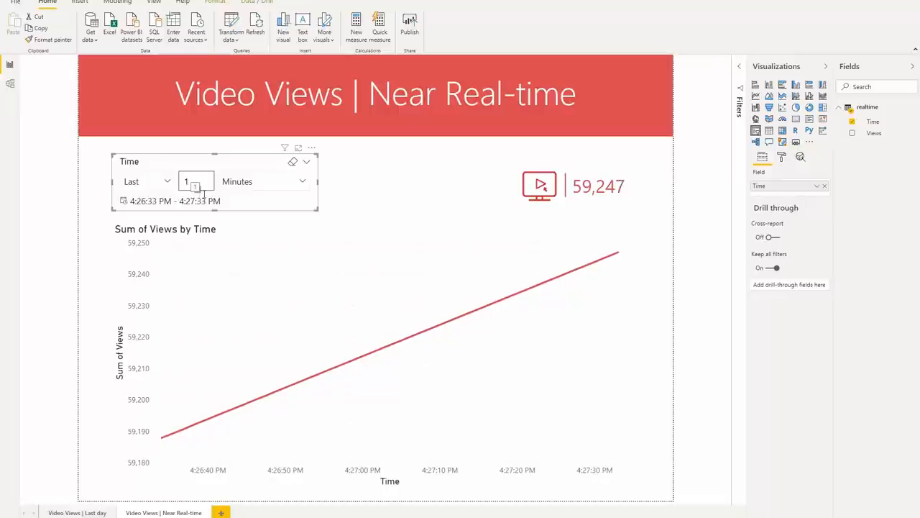
click(270, 184)
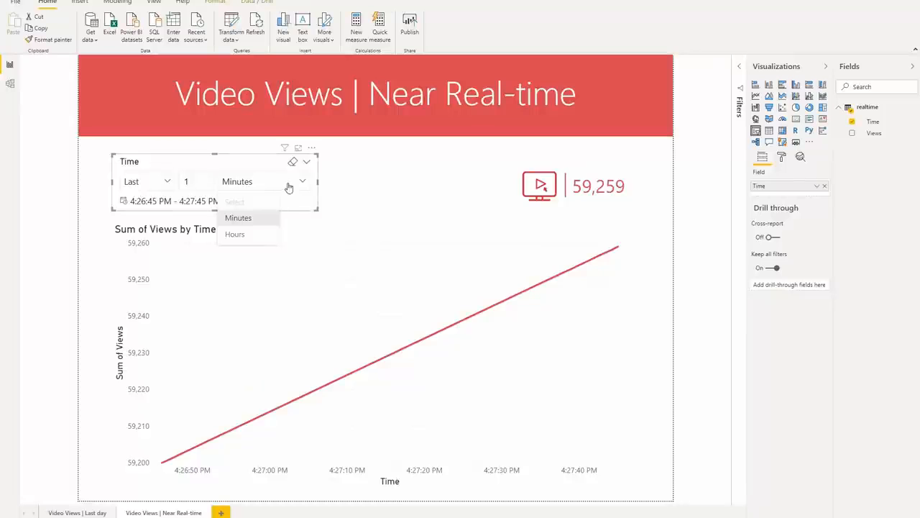
click(341, 200)
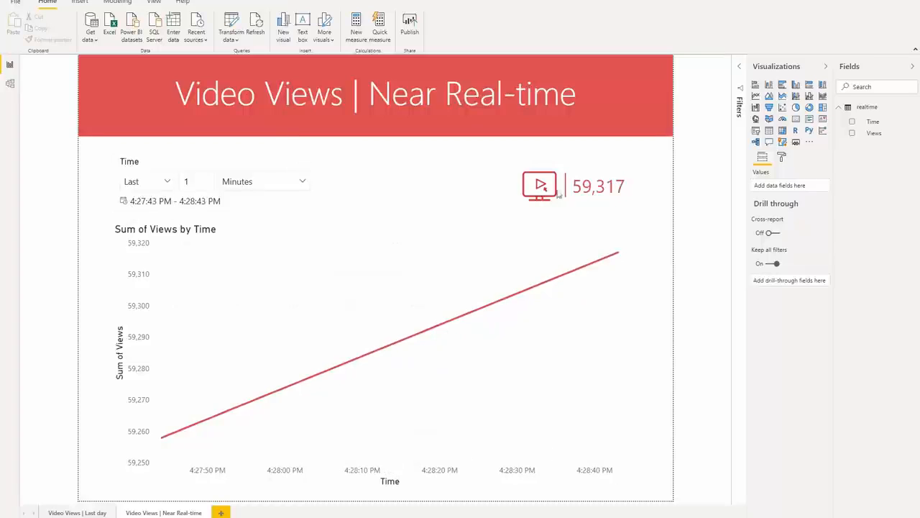
Add Time as a page-level filter, switch it to Relative time, show items in the last 1, and apply it
click(742, 67)
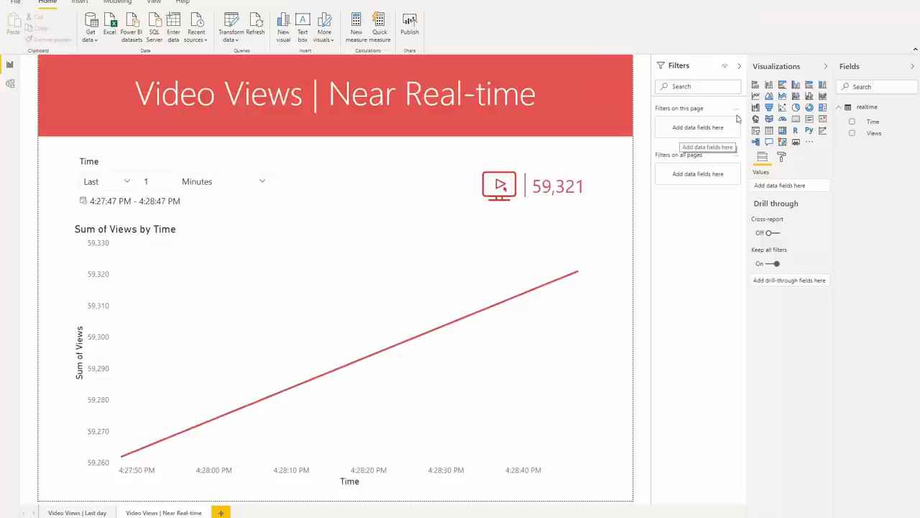
drag(873, 122, 696, 127)
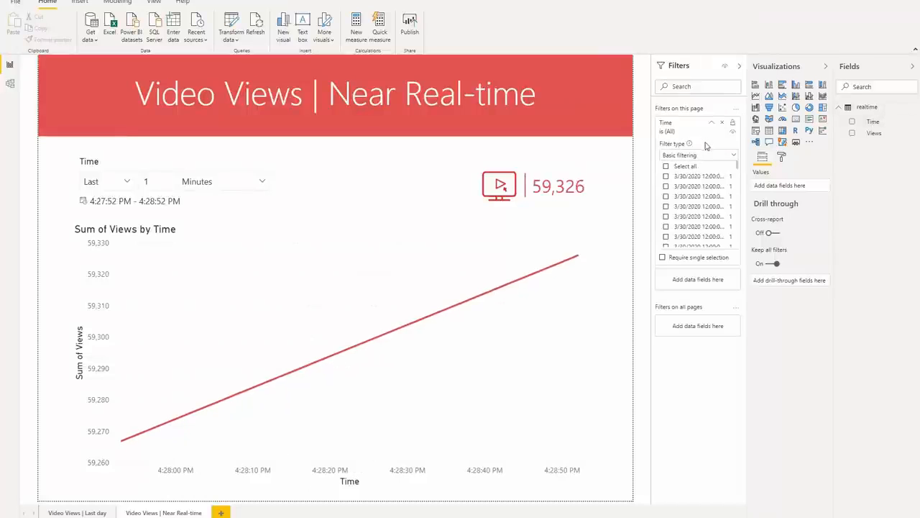
click(712, 155)
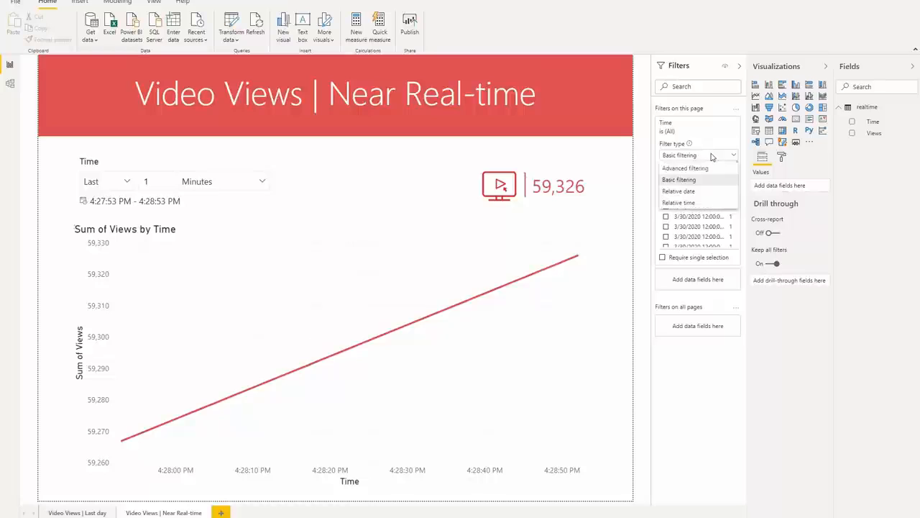
click(687, 203)
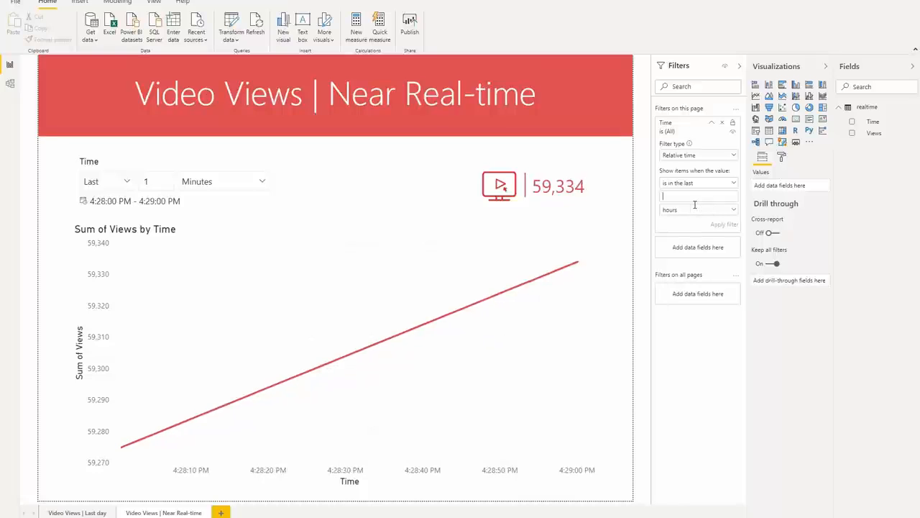
text(1)
click(698, 209)
click(692, 222)
click(719, 226)
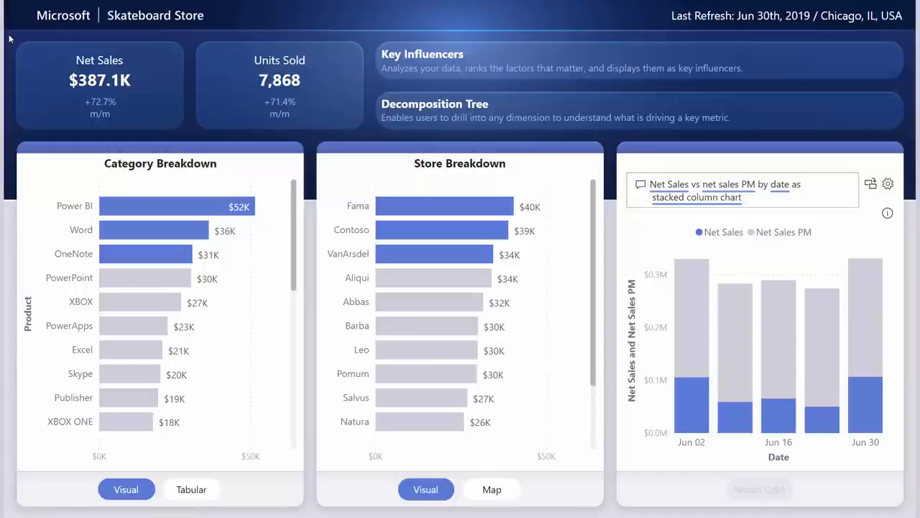
Multi-select the Net Sales and Units Sold cards and other visuals by dragging selection rectangles across the report canvas
drag(7, 31, 376, 150)
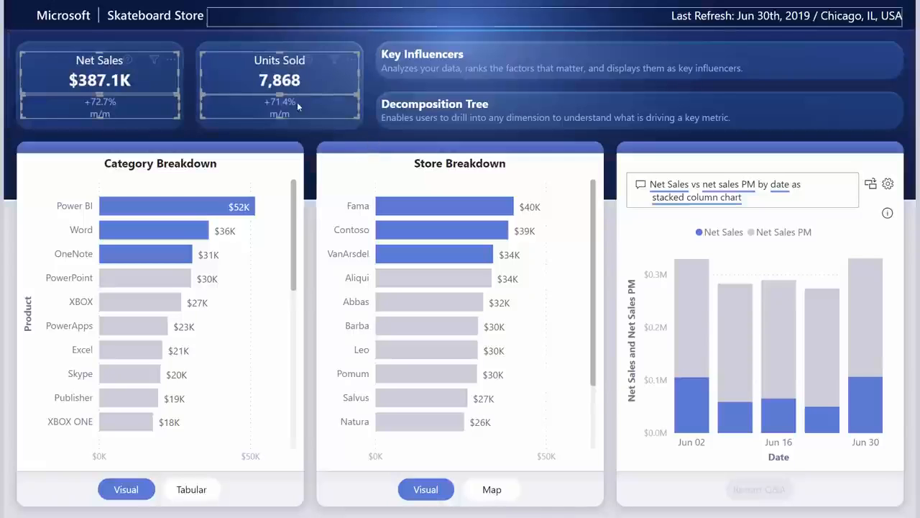
mouse_move(320, 79)
mouse_down()
mouse_move(337, 123)
mouse_move(297, 72)
mouse_move(318, 77)
mouse_up()
click(318, 76)
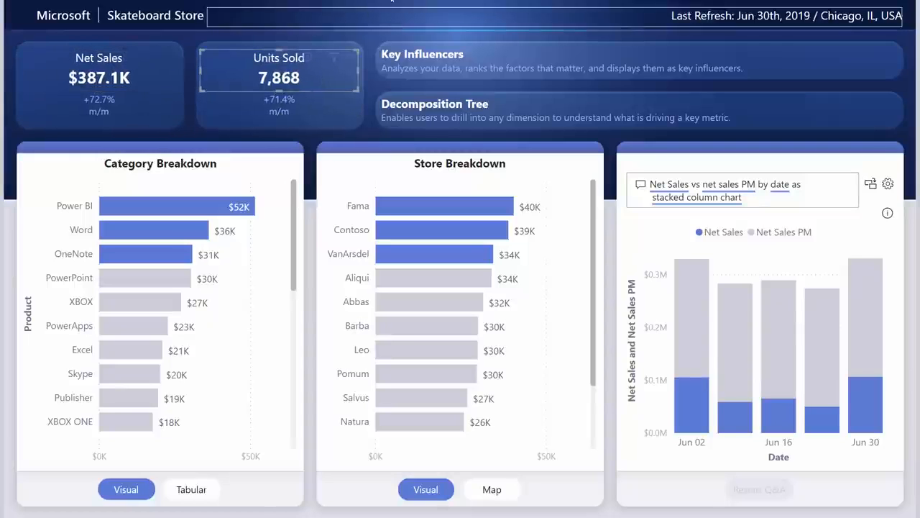
ctrl+click(165, 79)
ctrl+click(161, 113)
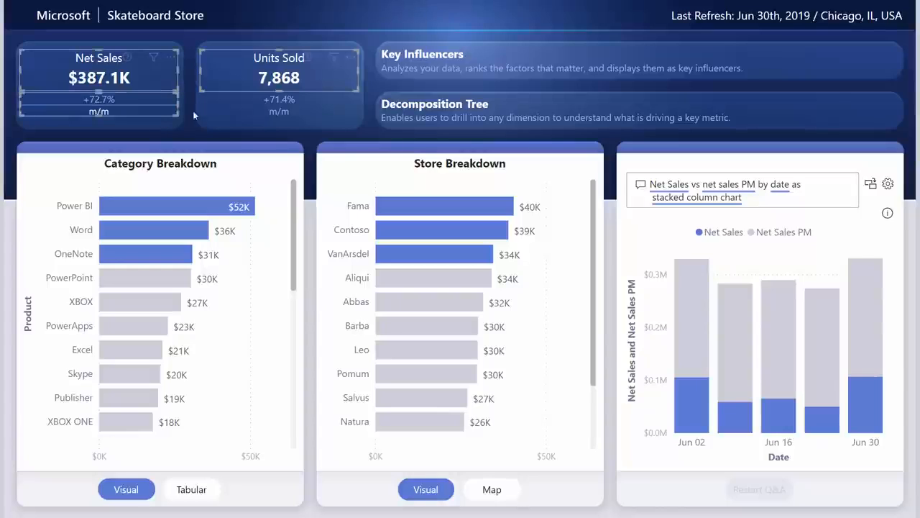
ctrl+click(233, 112)
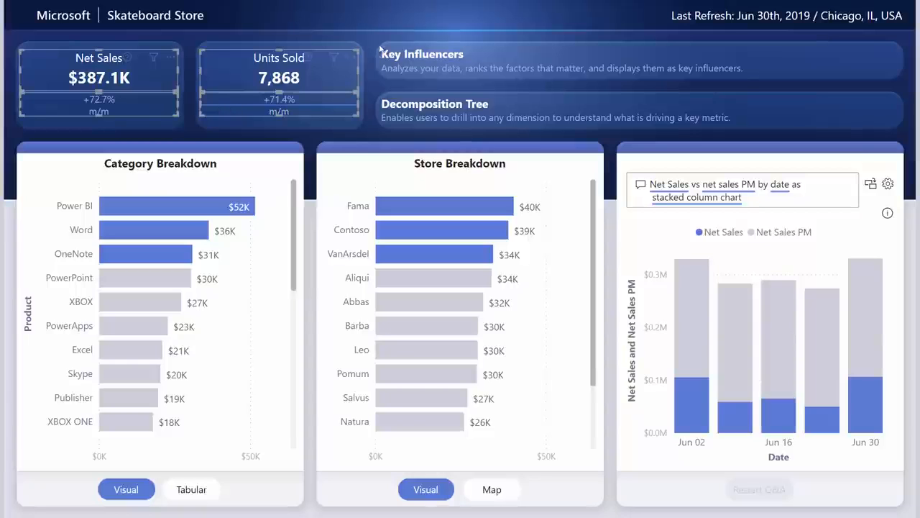
drag(367, 35, 908, 138)
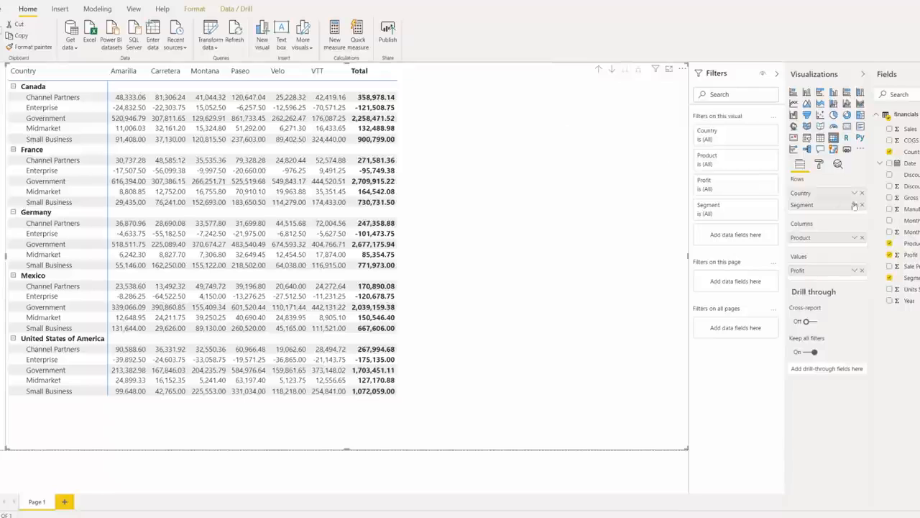
Turn on background color conditional formatting for the matrix's Profit values
click(823, 164)
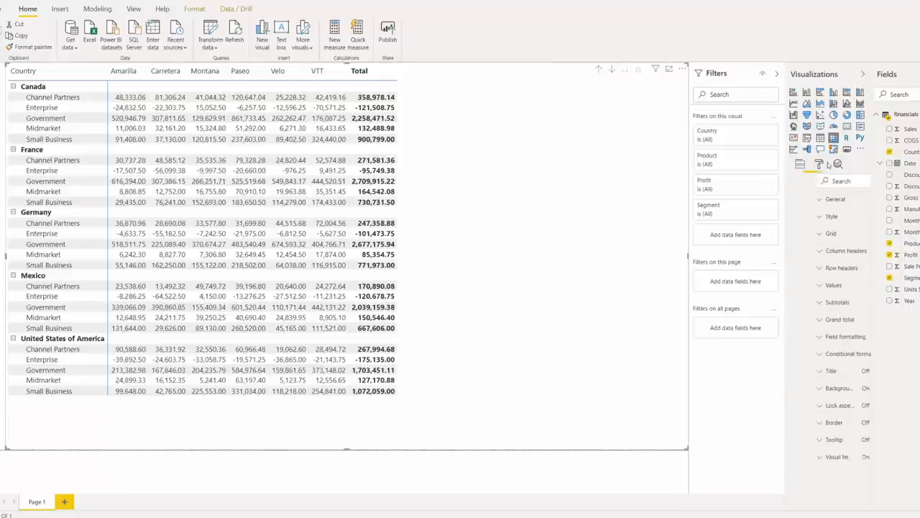
click(800, 354)
click(814, 402)
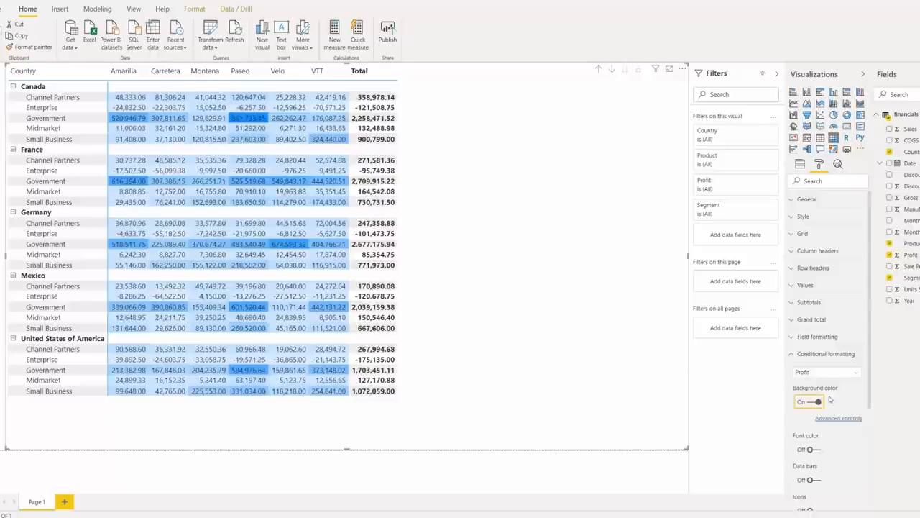
Open the background color advanced controls and switch Format by to Rules
click(848, 421)
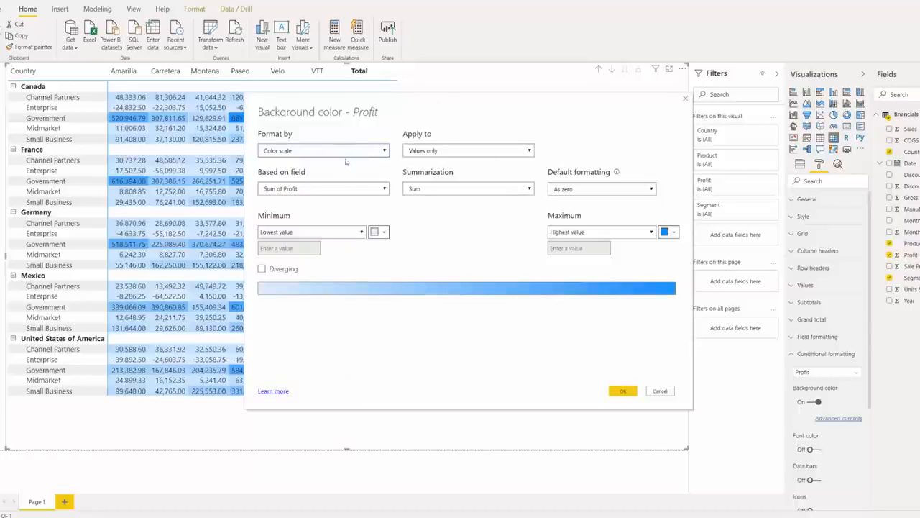
click(381, 150)
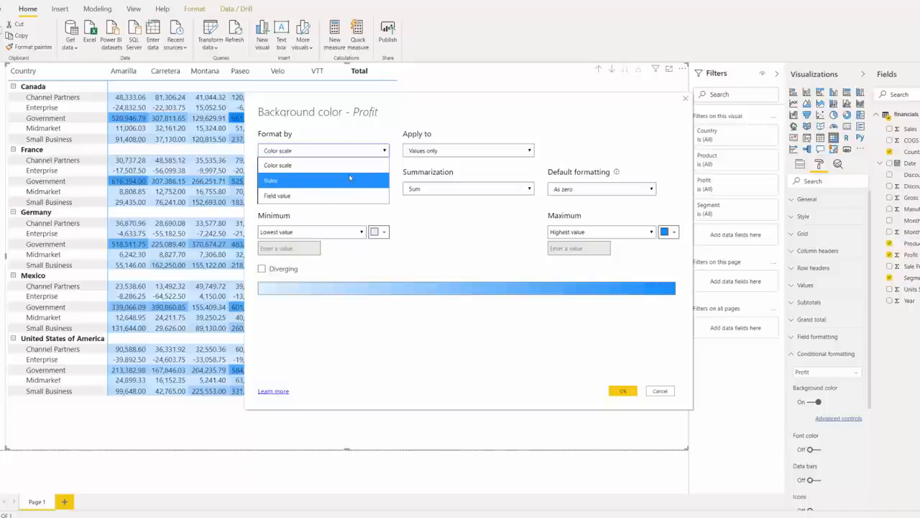
click(348, 174)
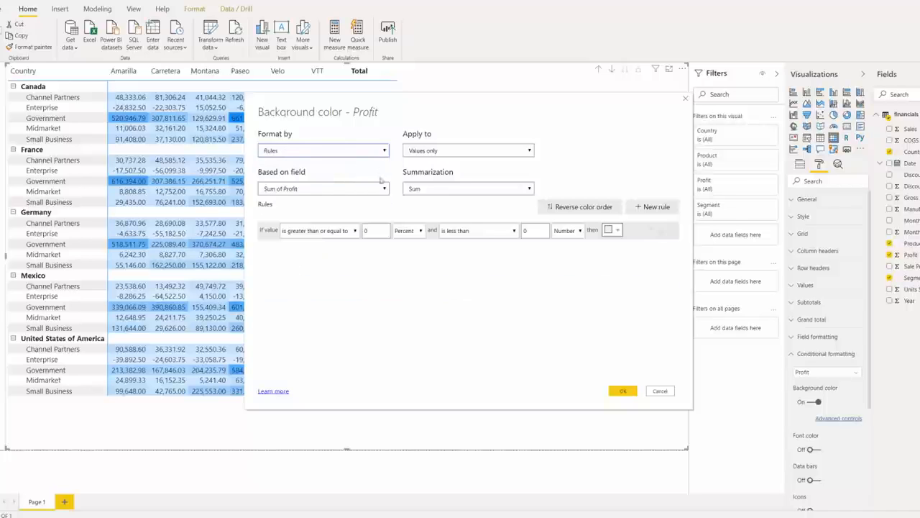
Set the first rule to numbers from -5000000 up to less than 0, colored red
click(377, 230)
click(406, 232)
click(402, 244)
double_click(363, 231)
text(-5000000)
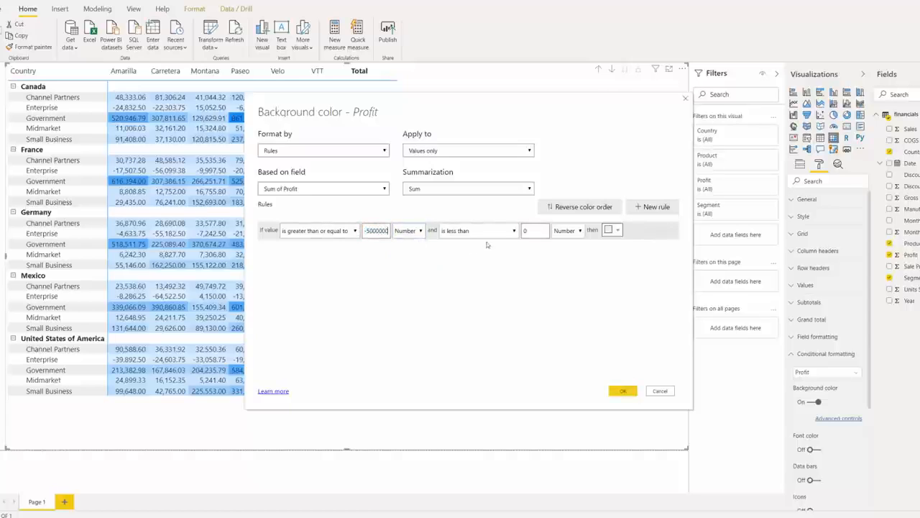
double_click(533, 231)
click(608, 231)
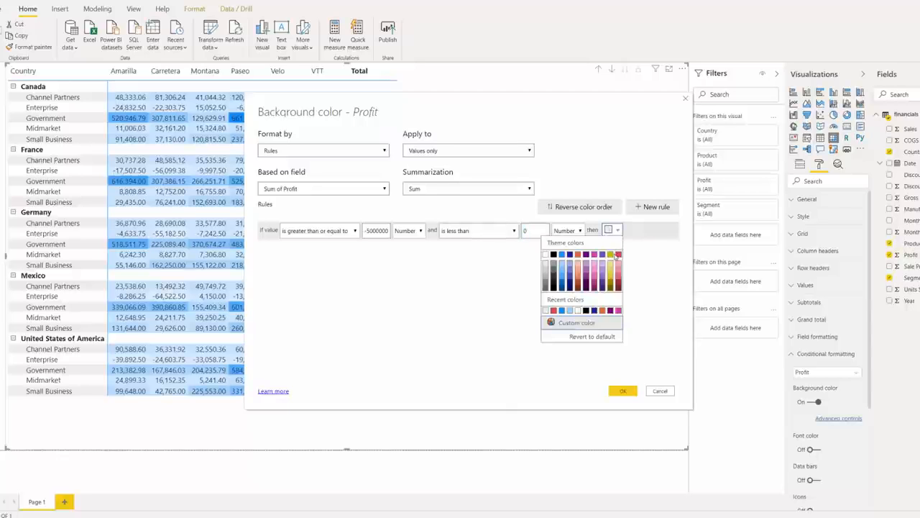
click(618, 256)
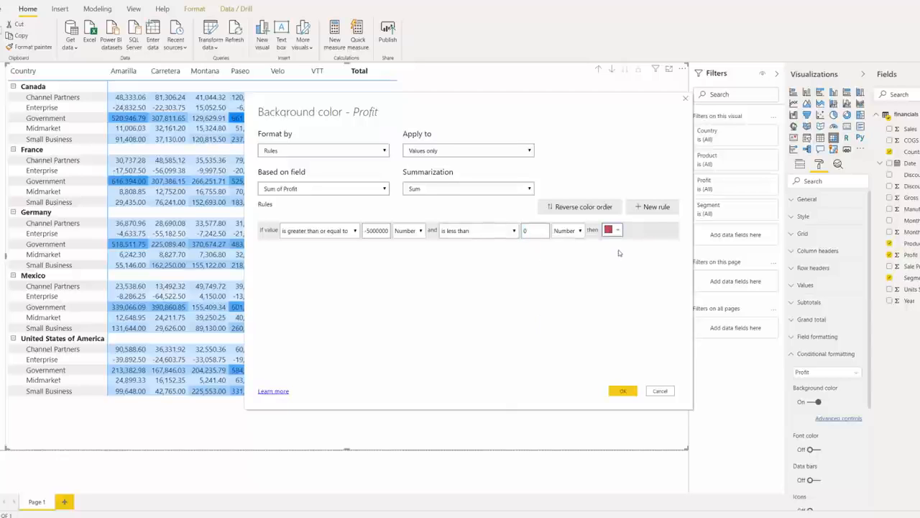
Add a second rule for numbers from 0 up to less than 50000000, colored blue
click(652, 213)
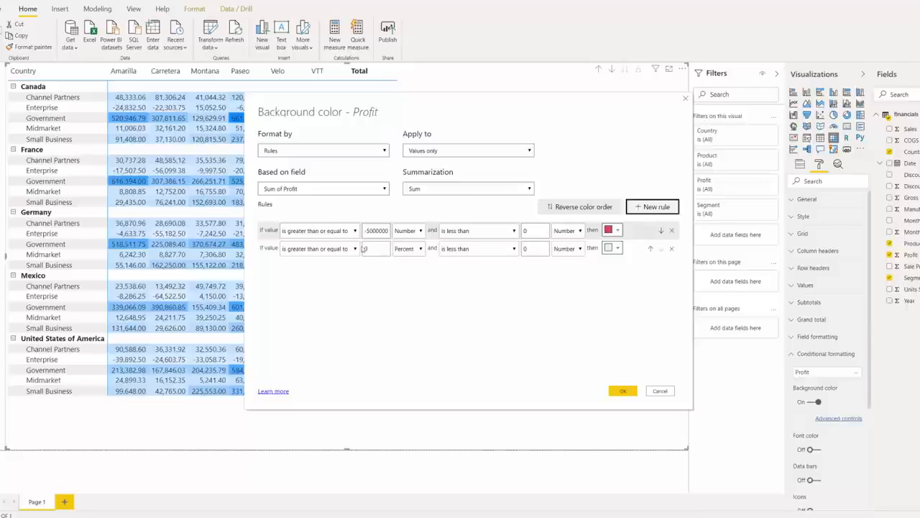
click(408, 248)
click(403, 261)
click(537, 245)
key(BackSpace)
text(50000000)
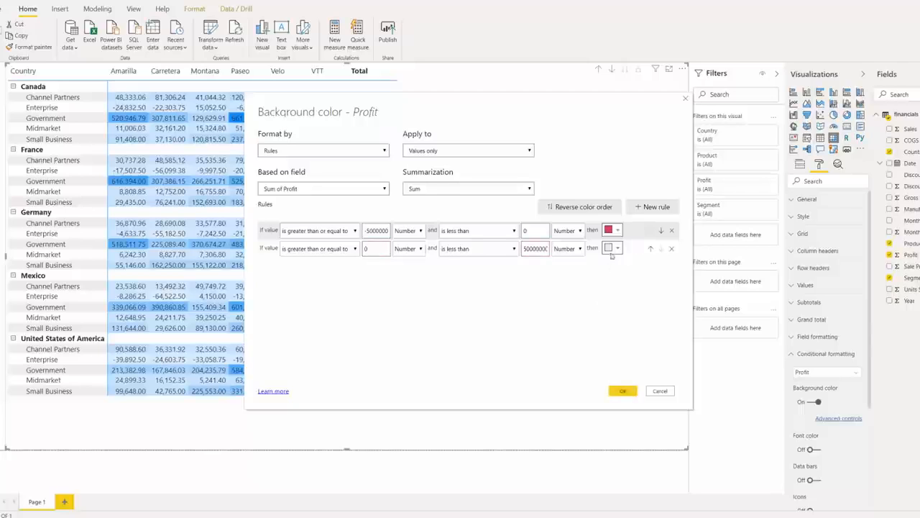
click(612, 248)
click(562, 273)
Apply the color rules to values and totals and confirm the dialog
click(466, 152)
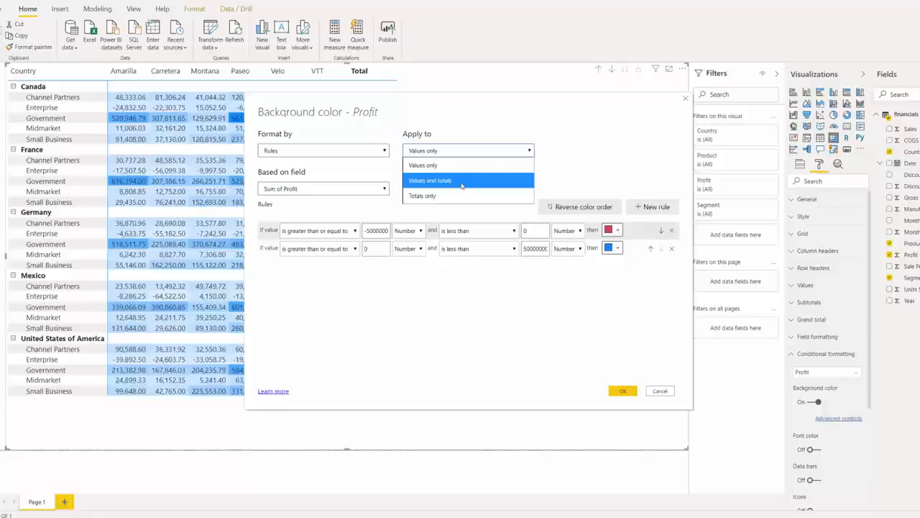
click(461, 182)
click(612, 392)
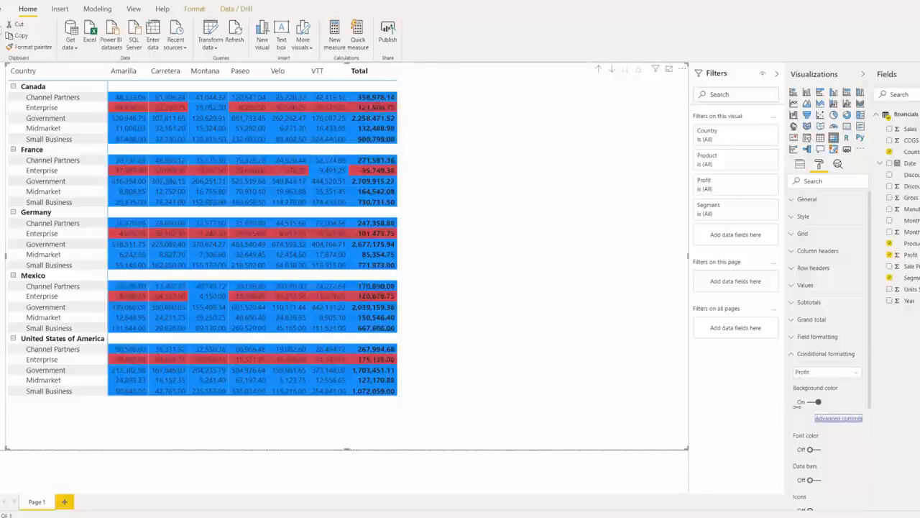
Reopen the advanced controls and apply the color rules to totals only
click(829, 419)
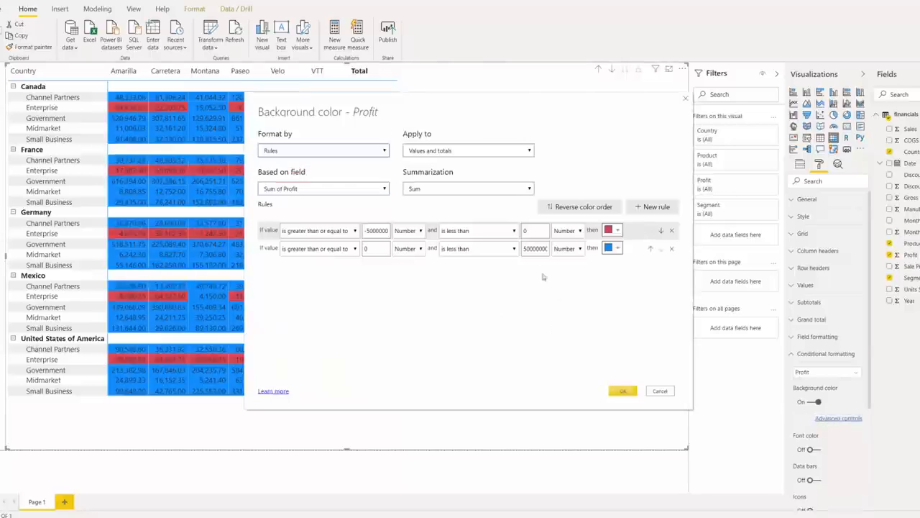
click(470, 150)
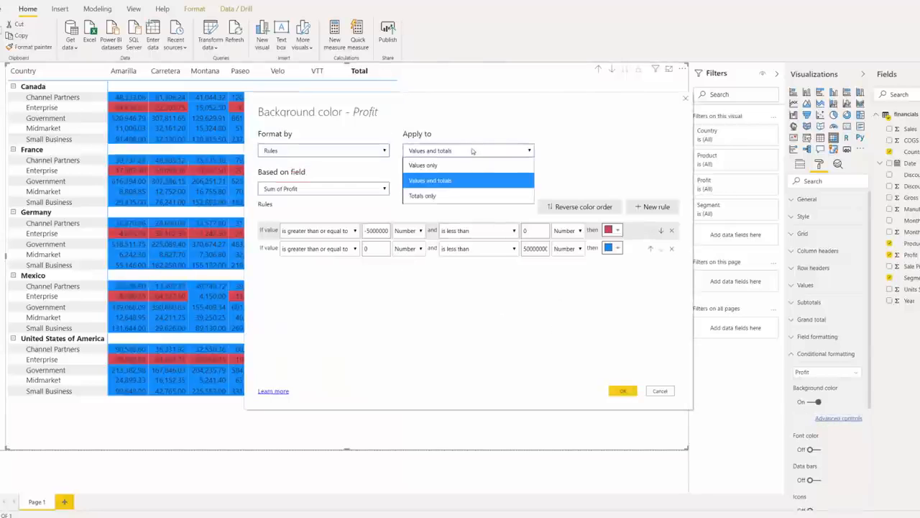
click(461, 194)
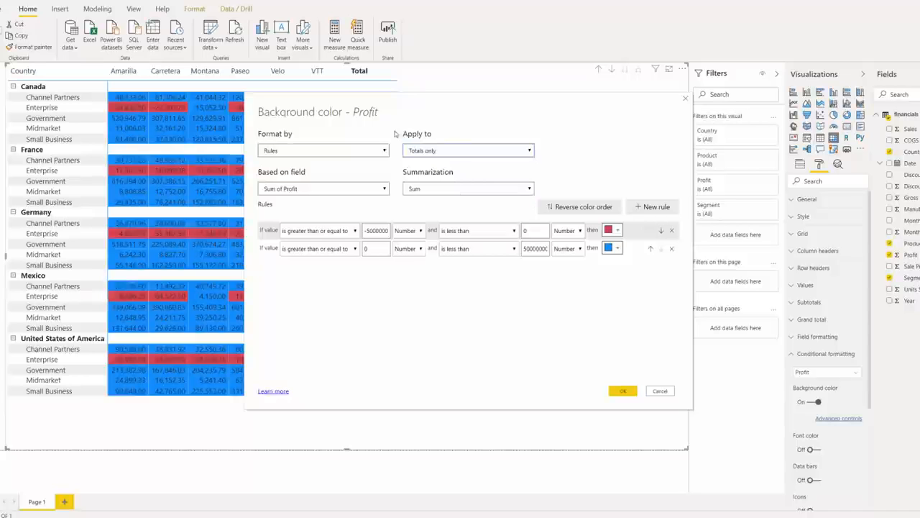
click(623, 391)
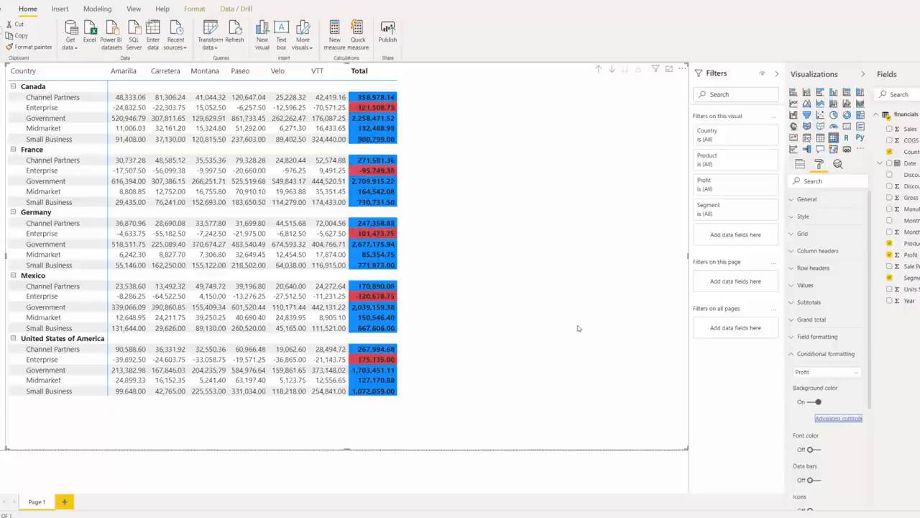
click(829, 418)
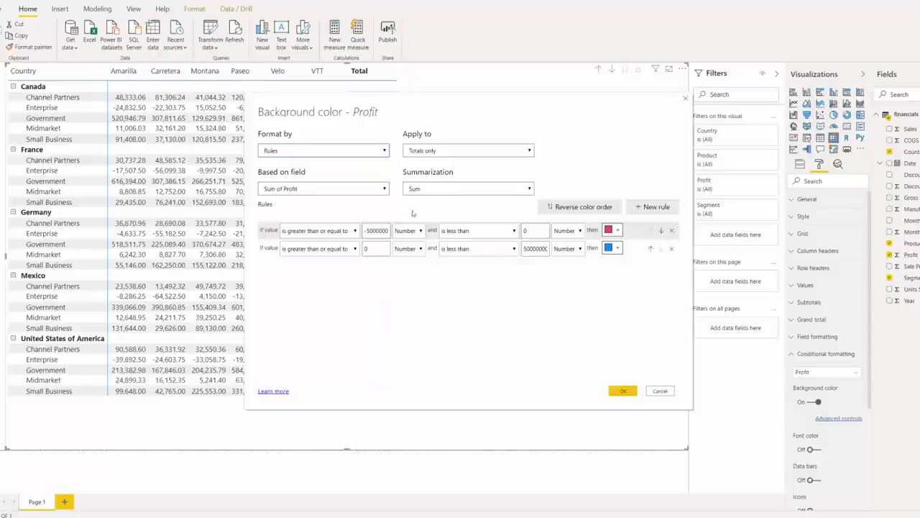
click(299, 151)
click(302, 170)
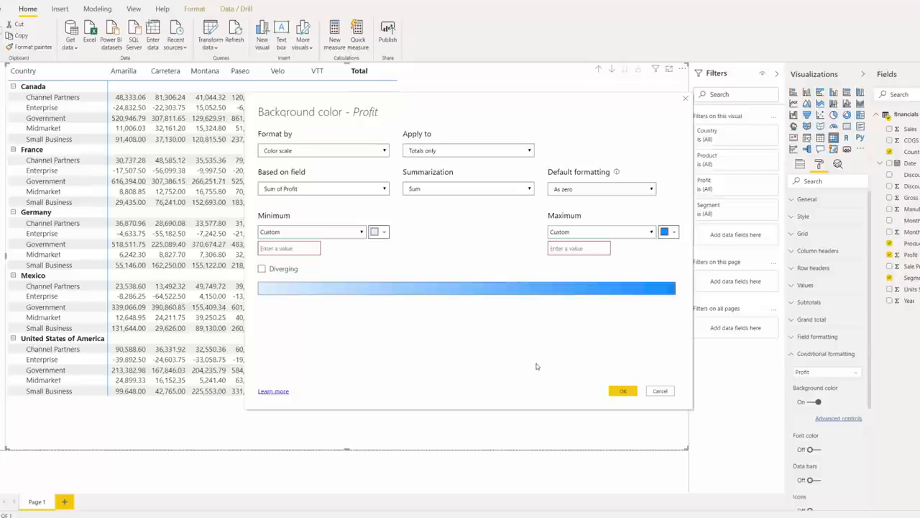
click(657, 391)
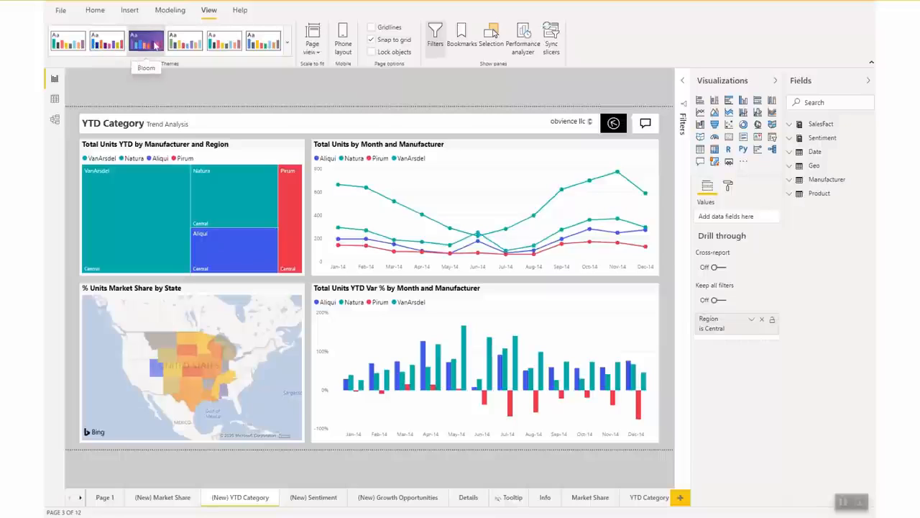
Open Customize current theme and set Color 1 to the grey-purple #787291
click(288, 40)
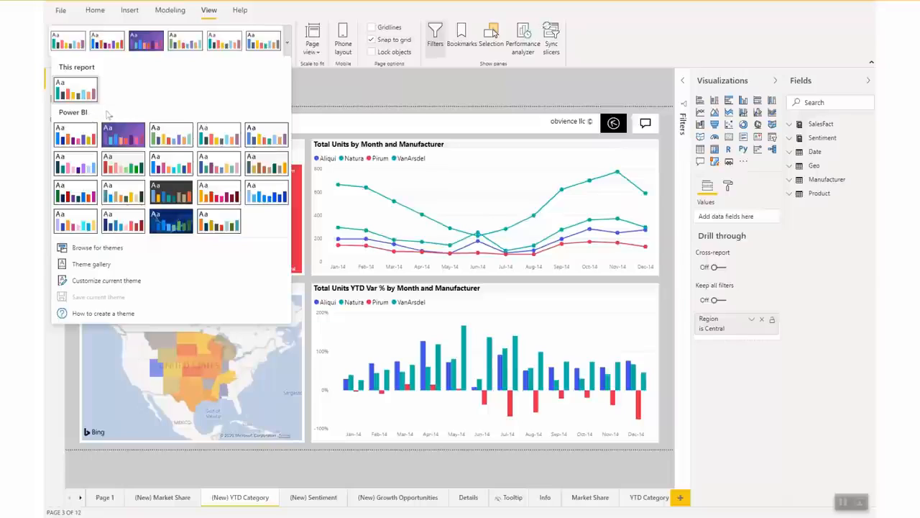
click(176, 287)
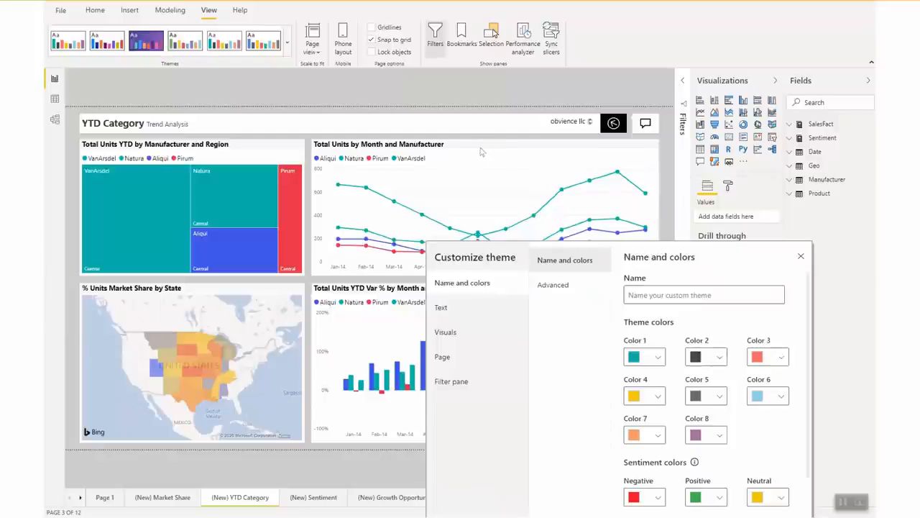
drag(708, 266, 552, 103)
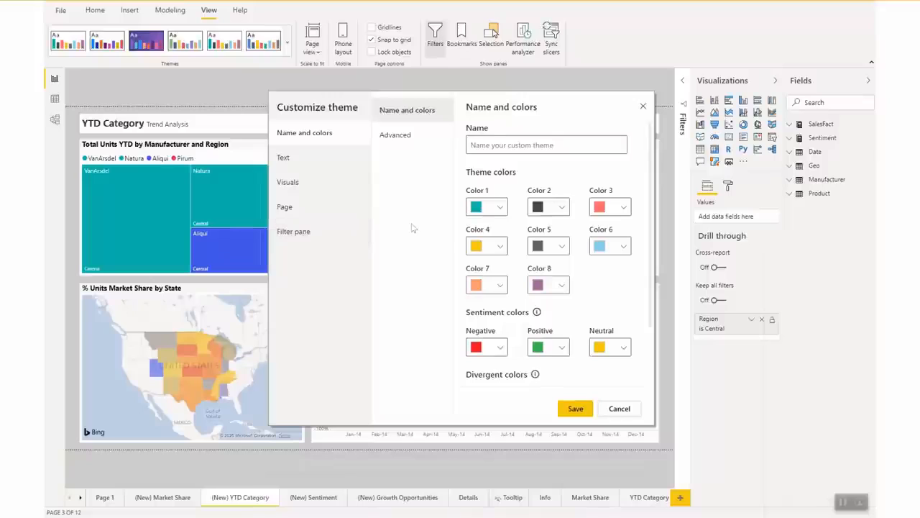
click(423, 141)
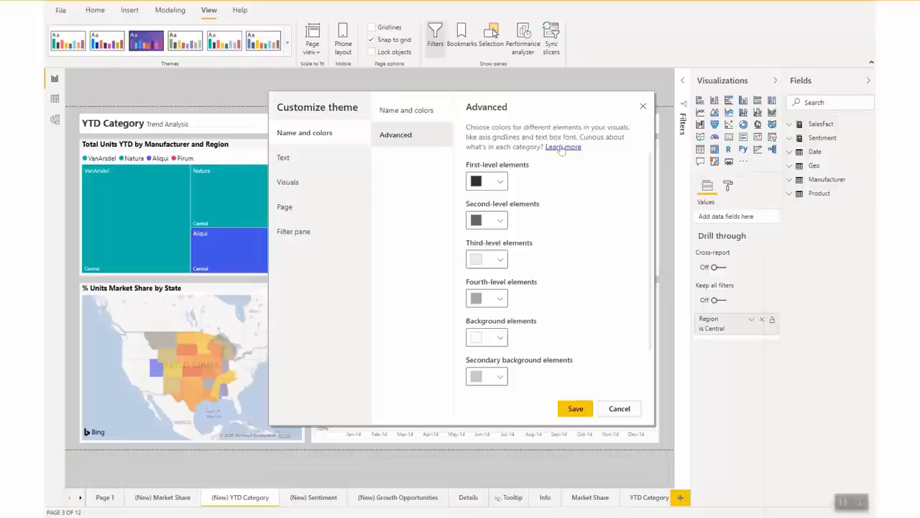
click(410, 112)
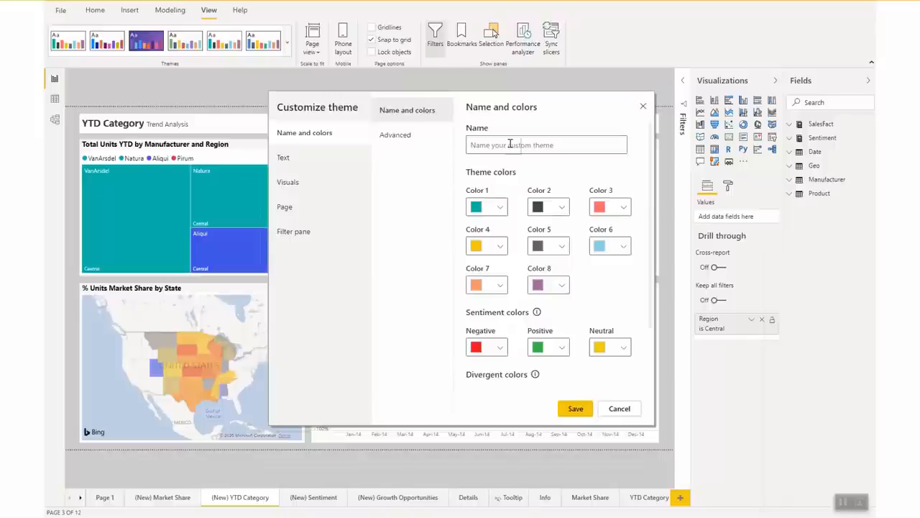
click(501, 209)
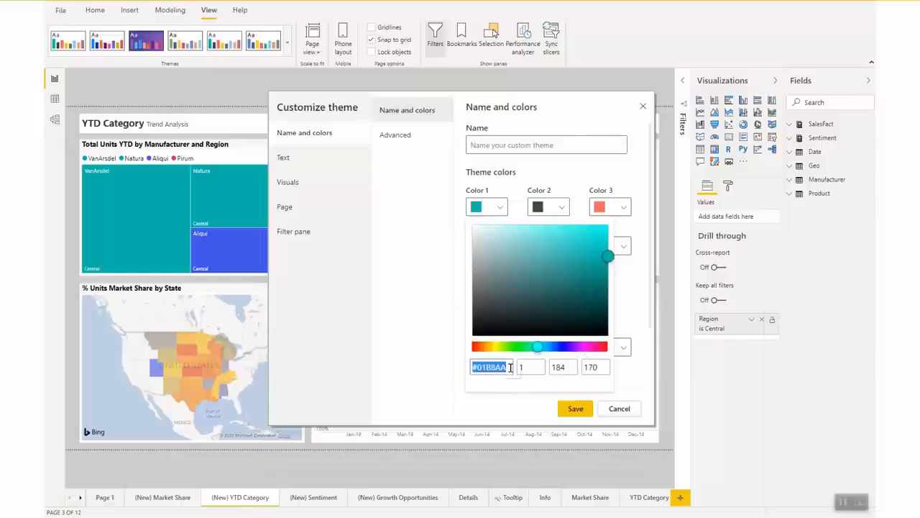
click(478, 367)
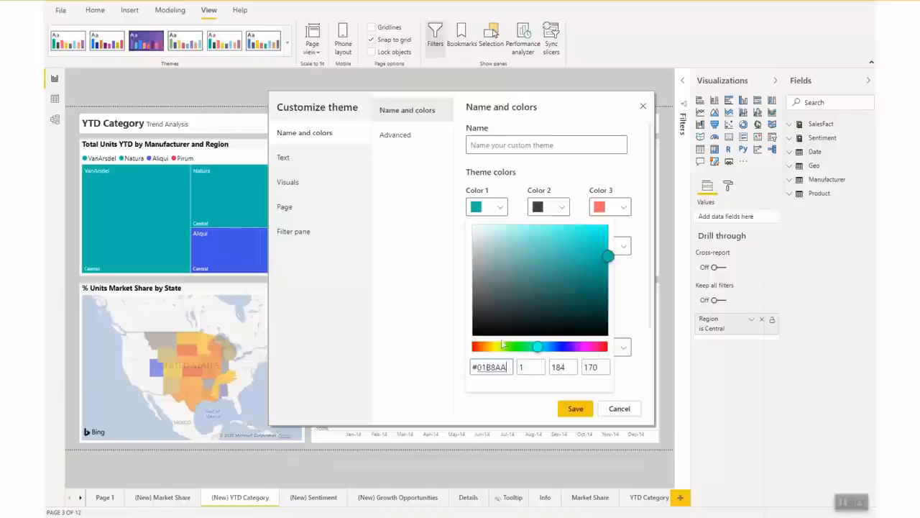
drag(602, 256, 501, 276)
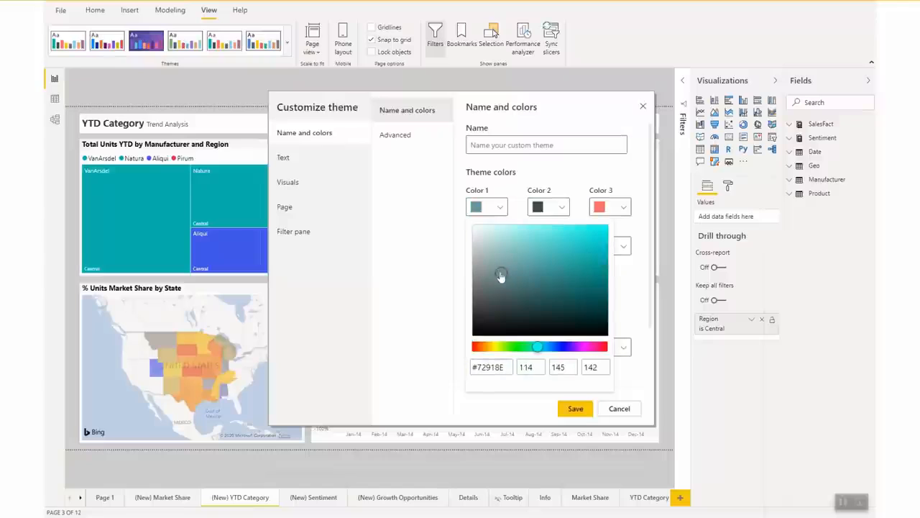
click(568, 347)
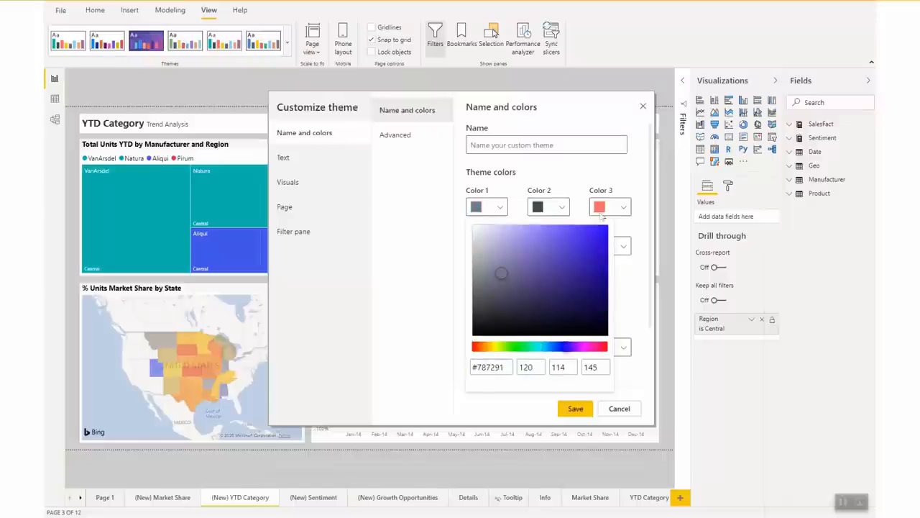
Set theme Color 2 to #483638 and Color 3 to #5DFDD8
click(562, 209)
click(562, 209)
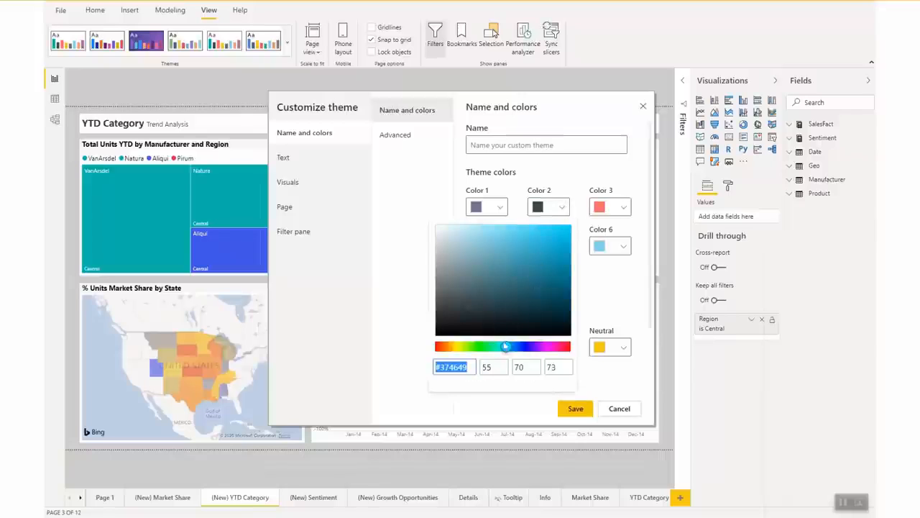
drag(506, 347, 569, 350)
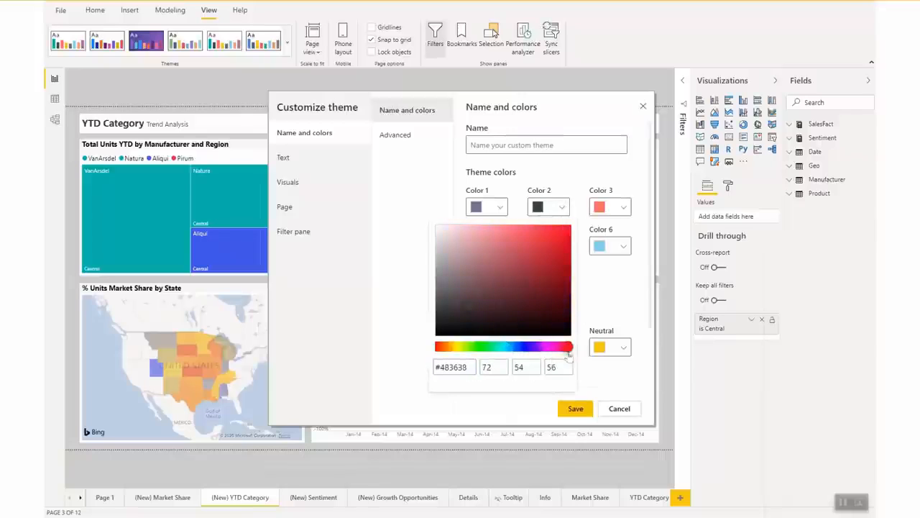
click(623, 208)
click(623, 208)
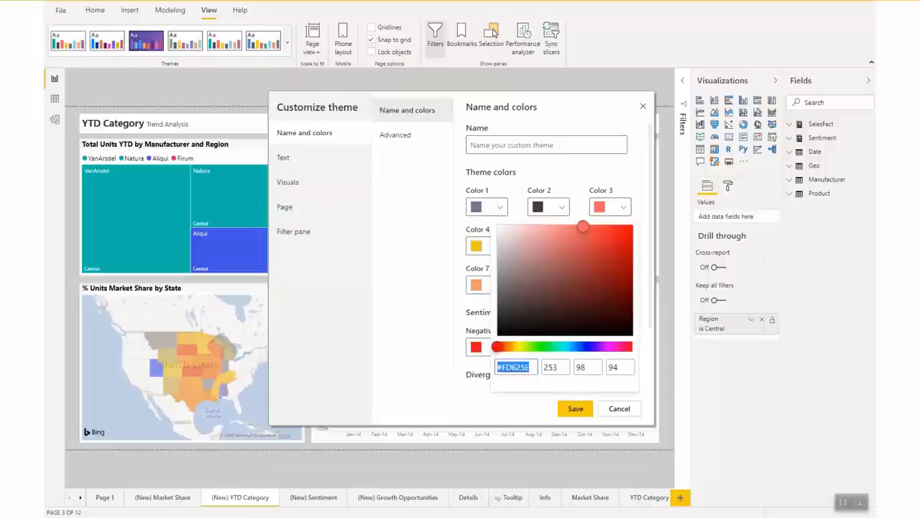
drag(499, 350, 559, 351)
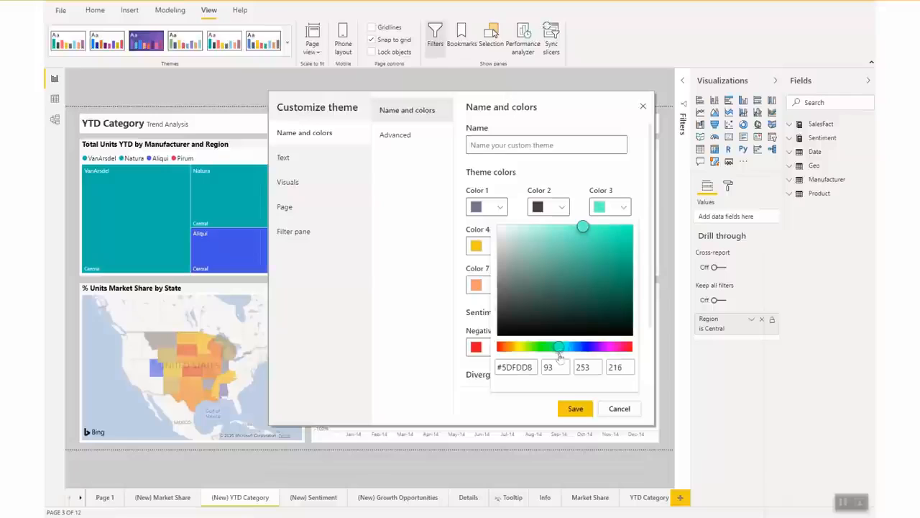
Name the custom theme My Company Branding and save it
click(572, 170)
click(544, 146)
text(My Comp)
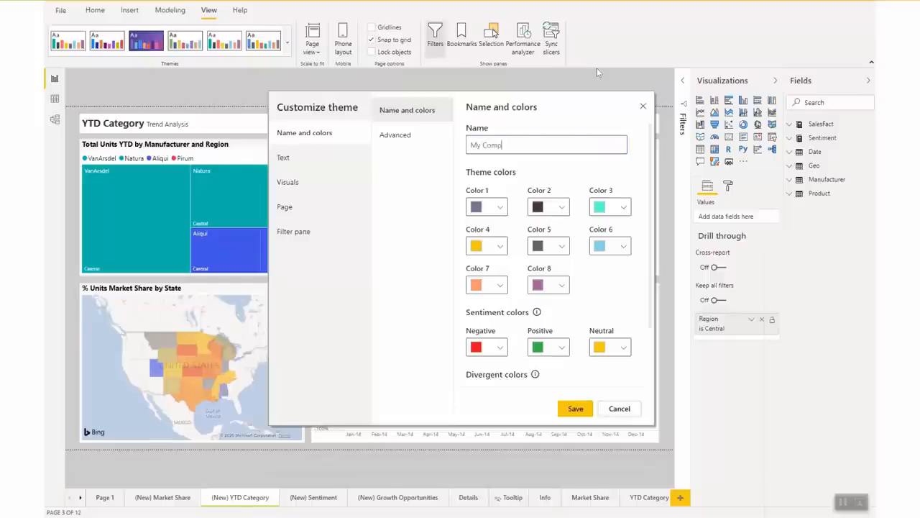
text(any Branding)
click(579, 408)
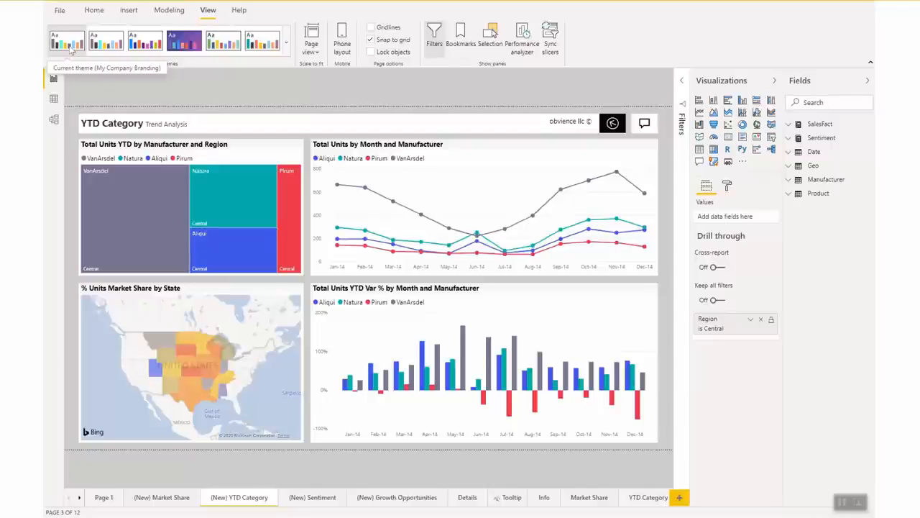
Apply the default Power BI theme, then switch the report back to the custom theme
click(286, 44)
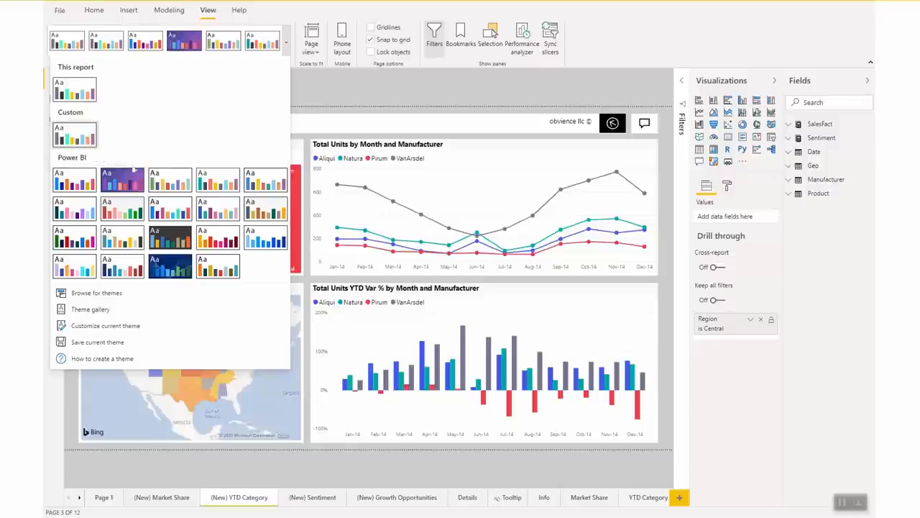
click(75, 180)
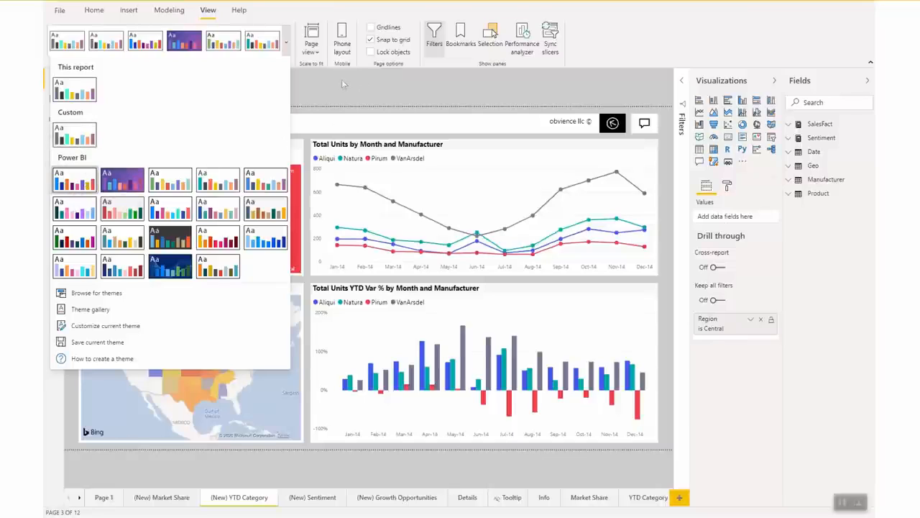
click(286, 44)
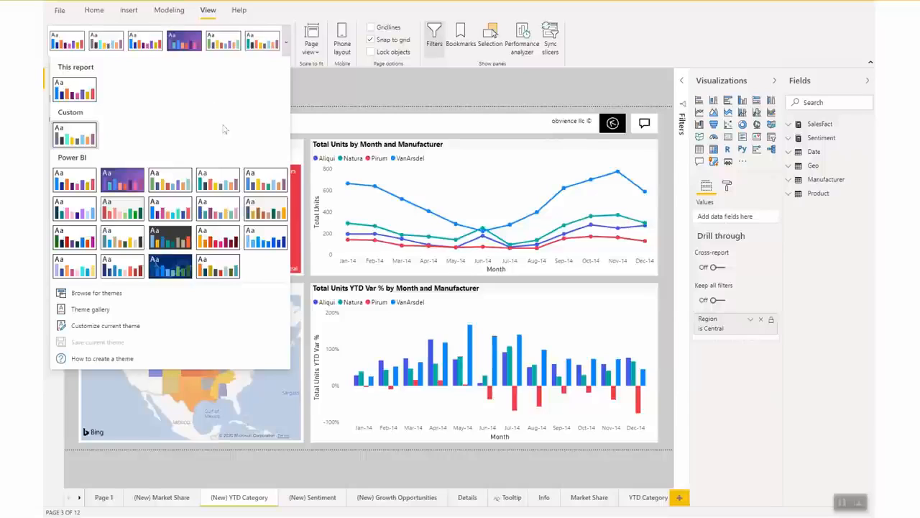
click(91, 136)
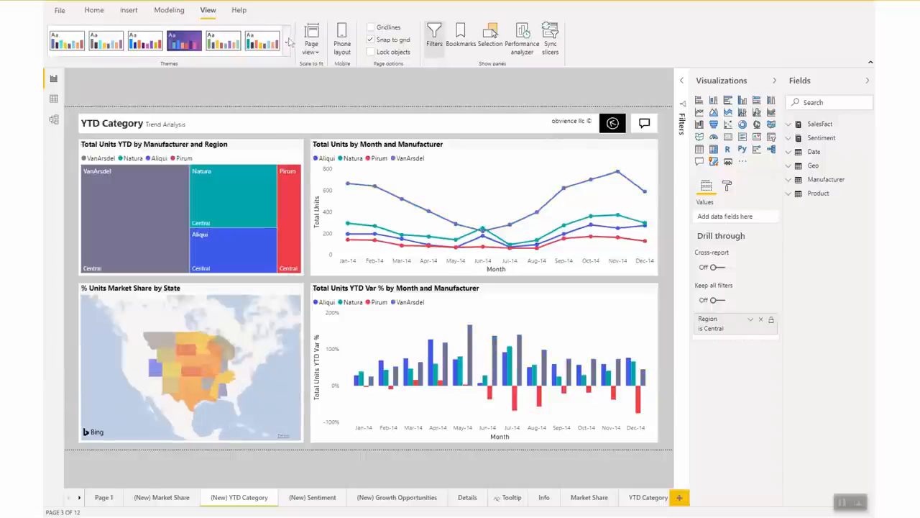
click(286, 43)
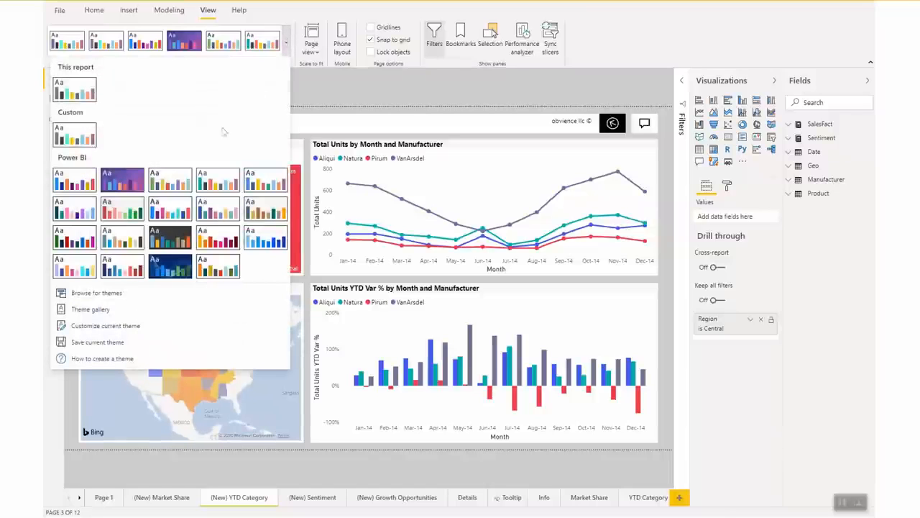
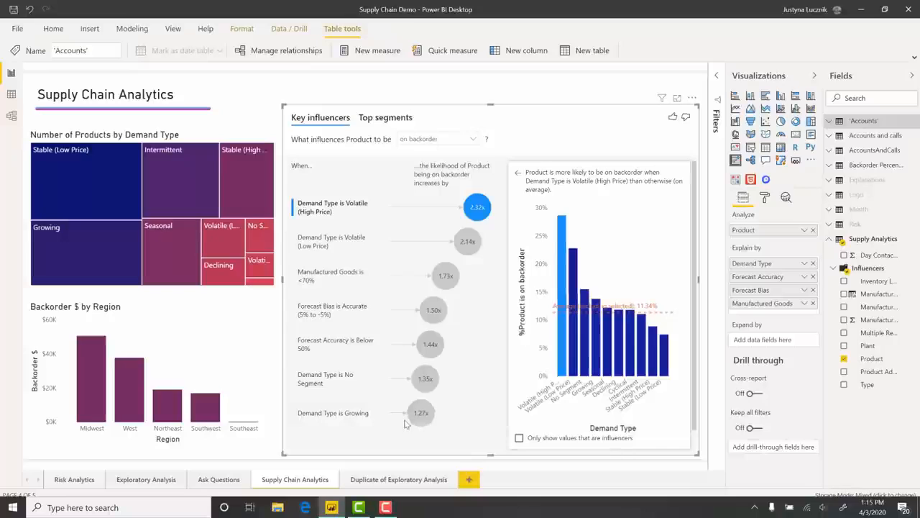
Open the Duplicate of Exploratory Analysis page and select its decomposition tree visual
click(407, 486)
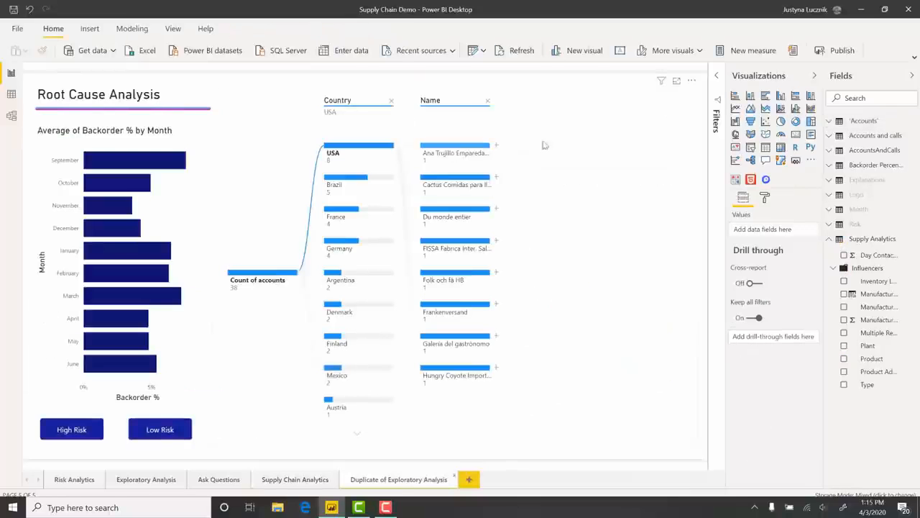
click(570, 145)
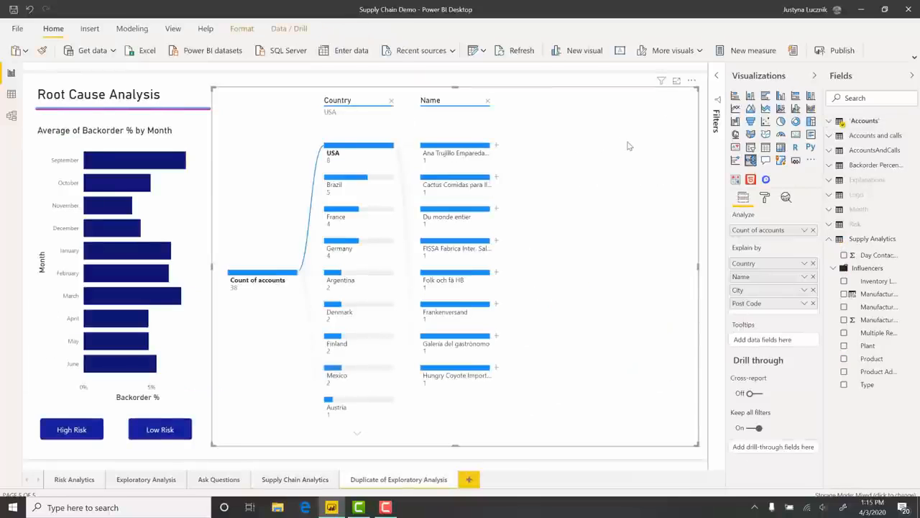
click(829, 122)
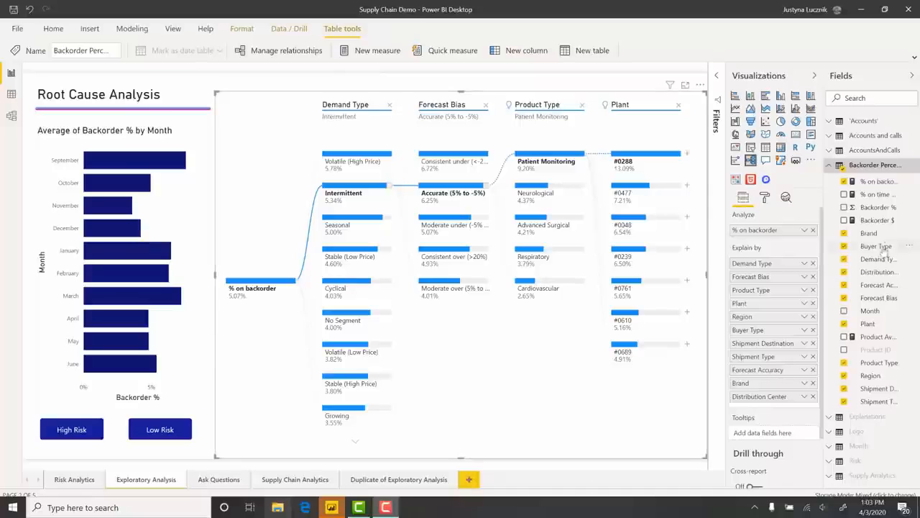
Add the Backorder $ field to the decomposition tree's tooltips and hover over tree nodes to view them
drag(888, 225, 780, 437)
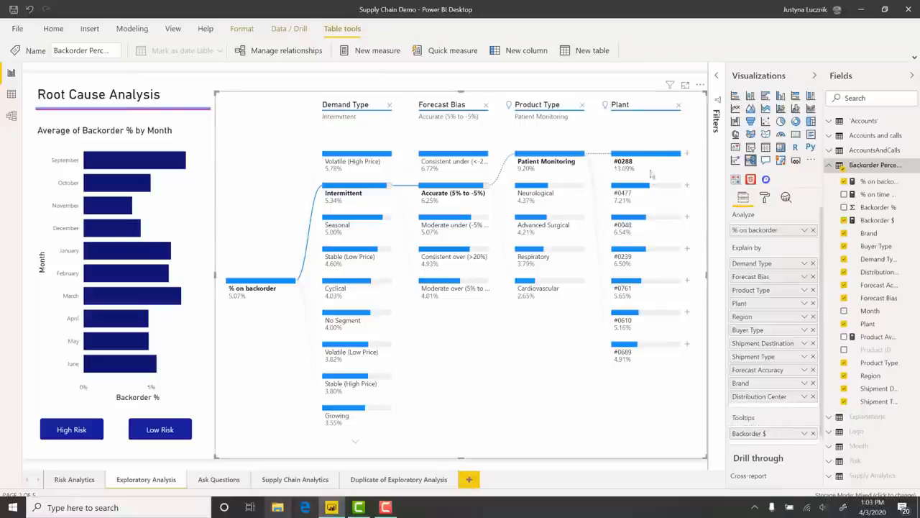
mouse_move(645, 164)
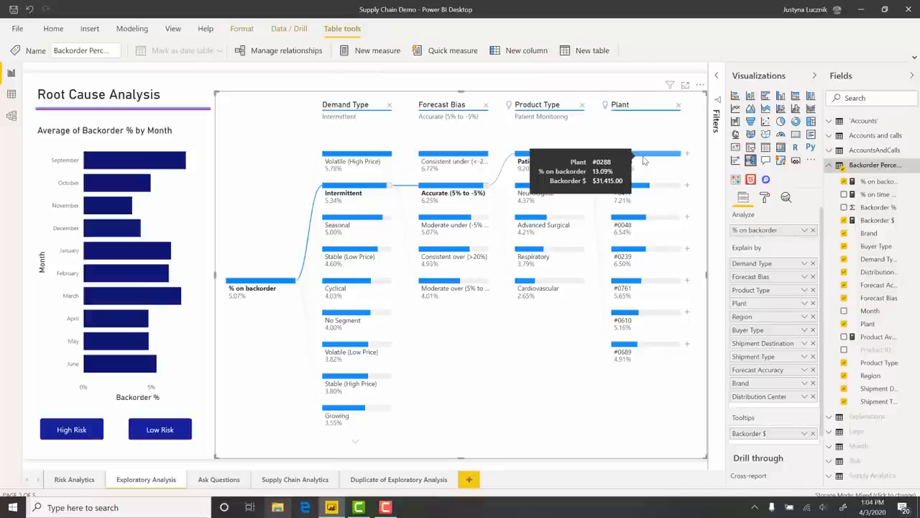
mouse_move(558, 154)
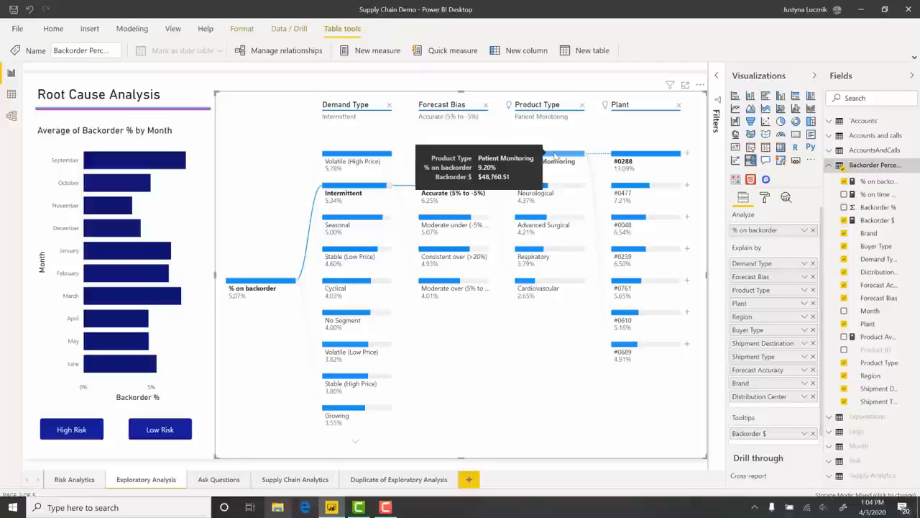
mouse_move(468, 156)
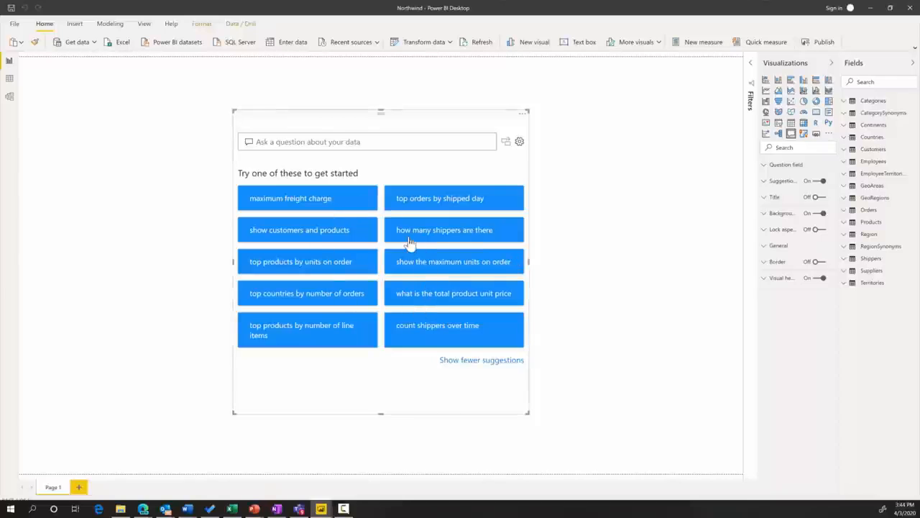
Open the Q&A visual's setup, go to Suggest questions, and add the question Top categories by total orders
click(520, 144)
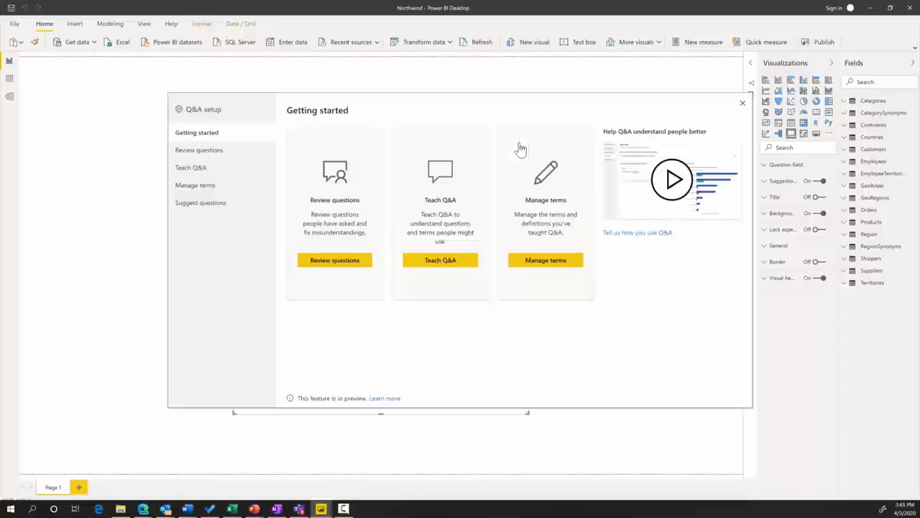
click(201, 203)
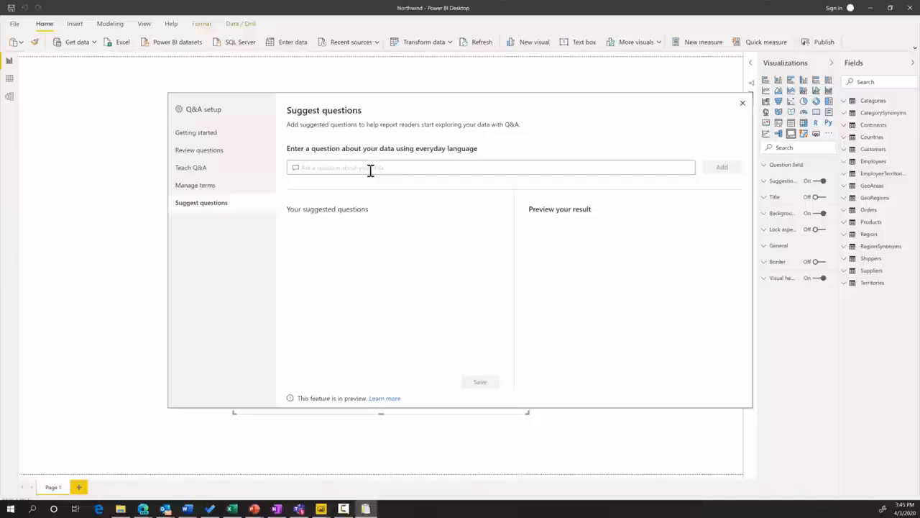
text(Top categories by total orders)
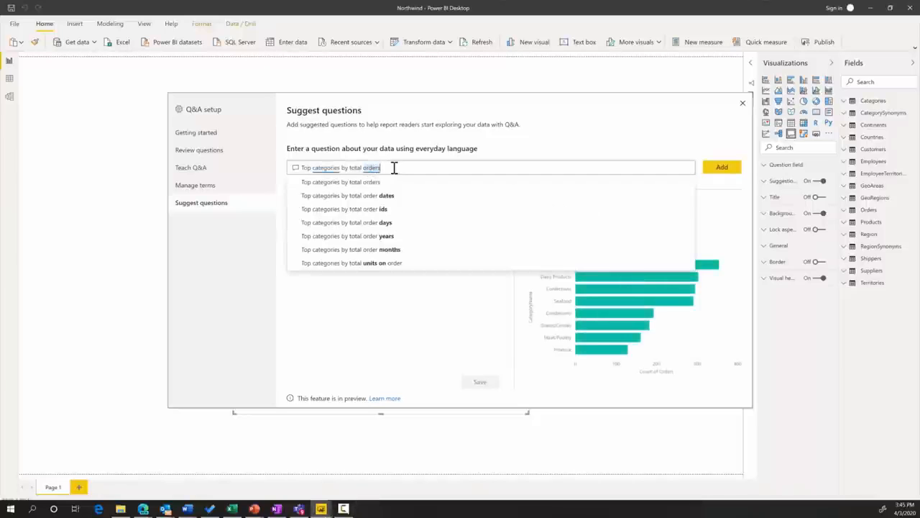
click(723, 171)
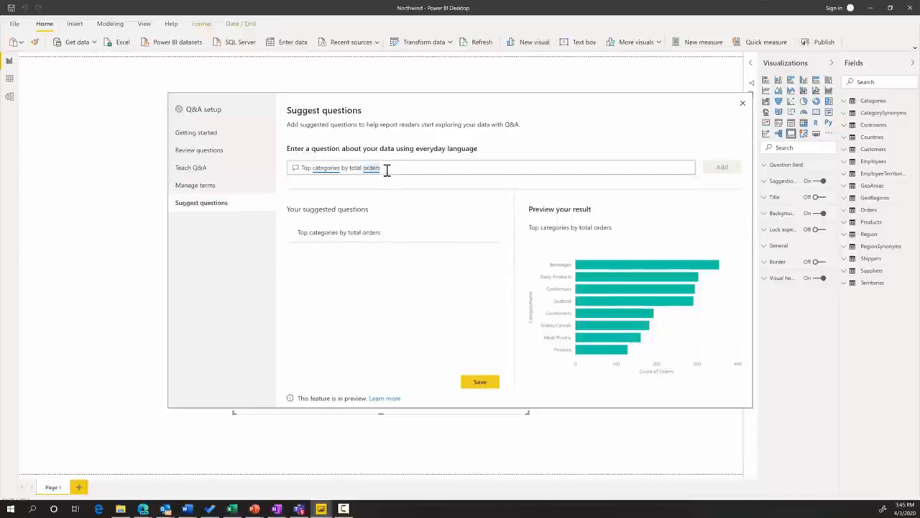
Add Orders by shipped day as a second suggested question, save the suggestions, and close Q&A setup
drag(388, 168, 294, 167)
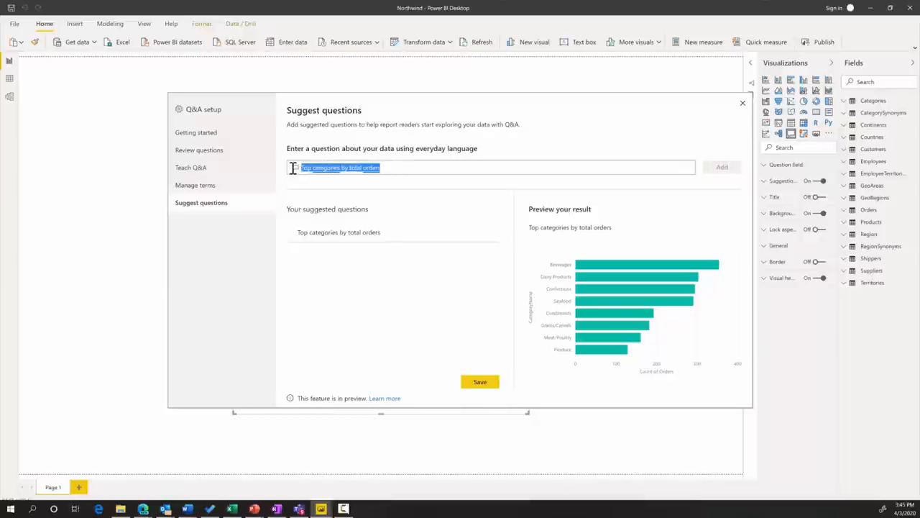
key(BackSpace)
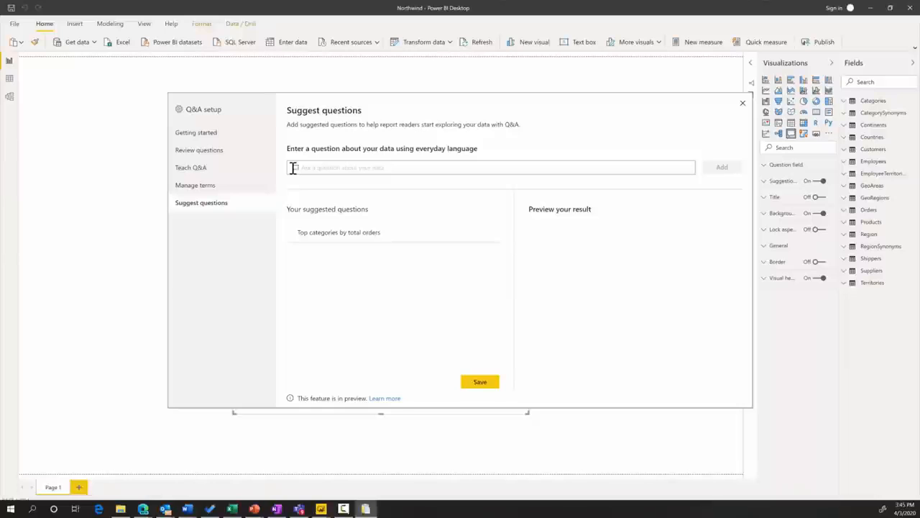
text(Orders by shipped day)
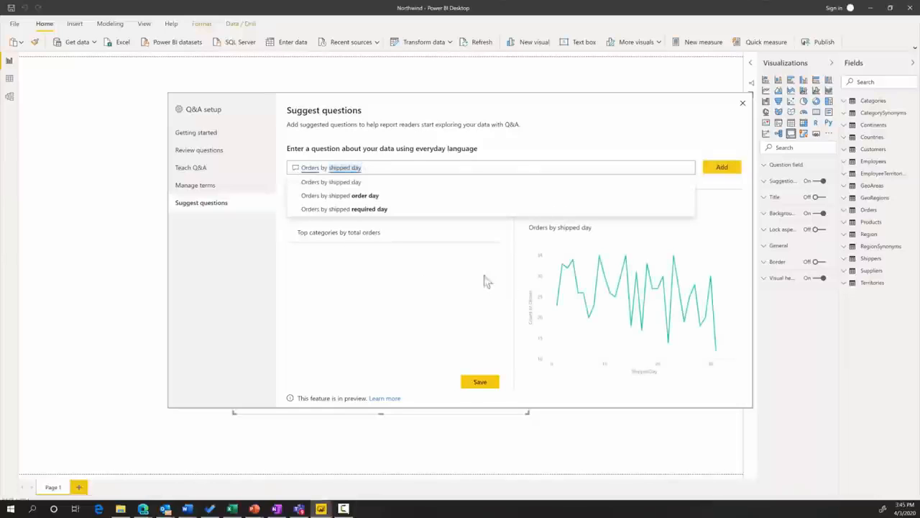
click(728, 173)
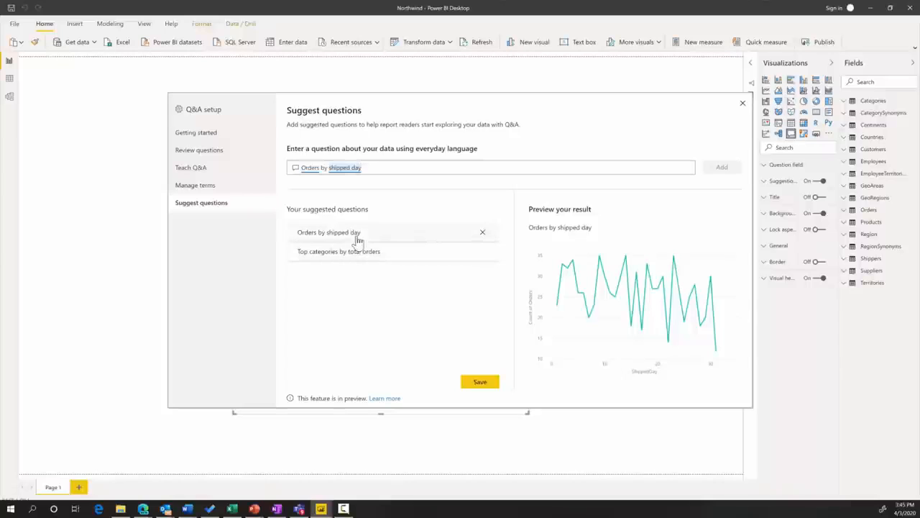
click(480, 383)
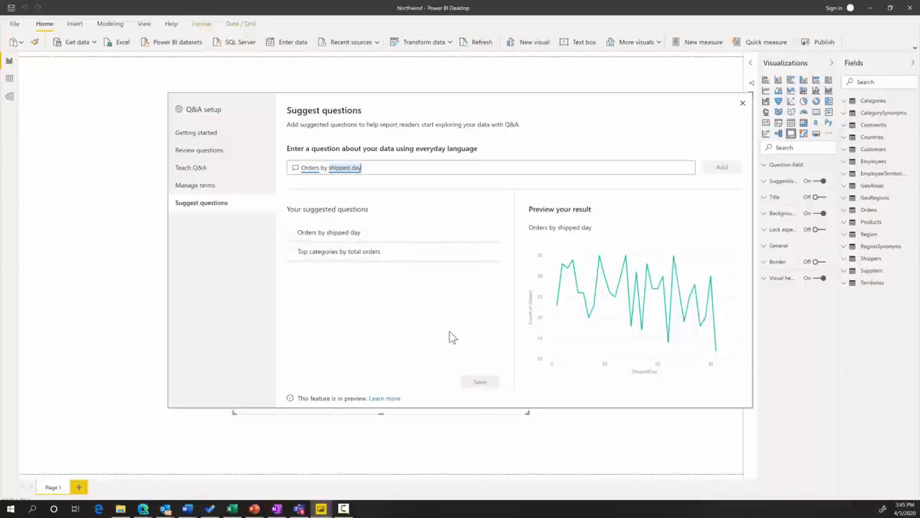
click(743, 103)
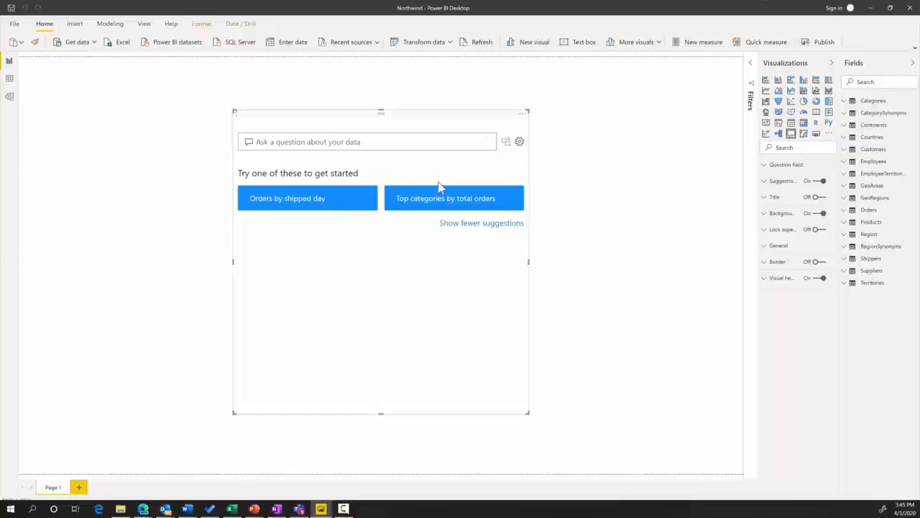
Reopen Q&A setup and, under Teach Q&A, submit the question Profitable customers by country
click(520, 143)
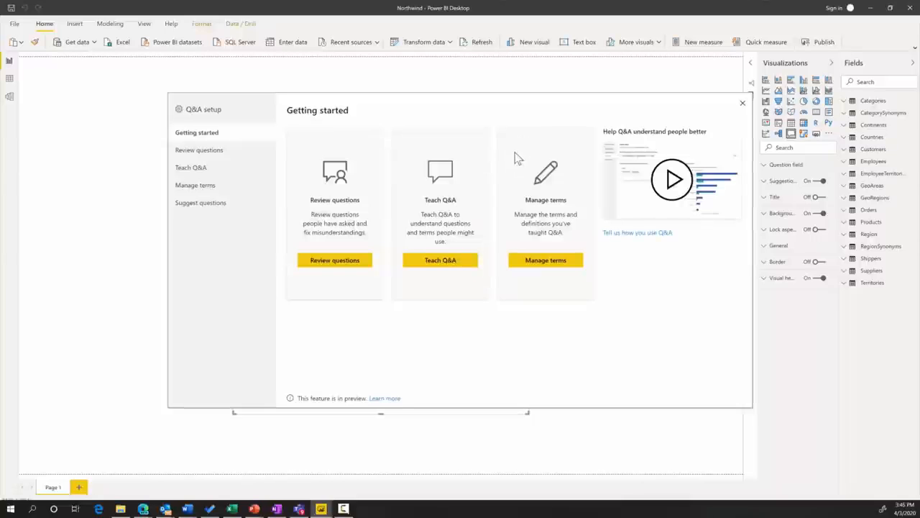
click(206, 169)
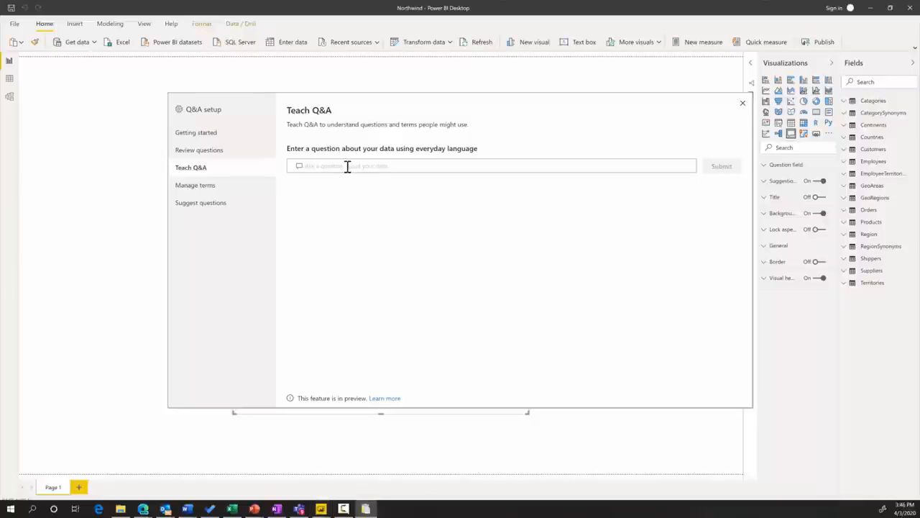
text(Profitable customers by country)
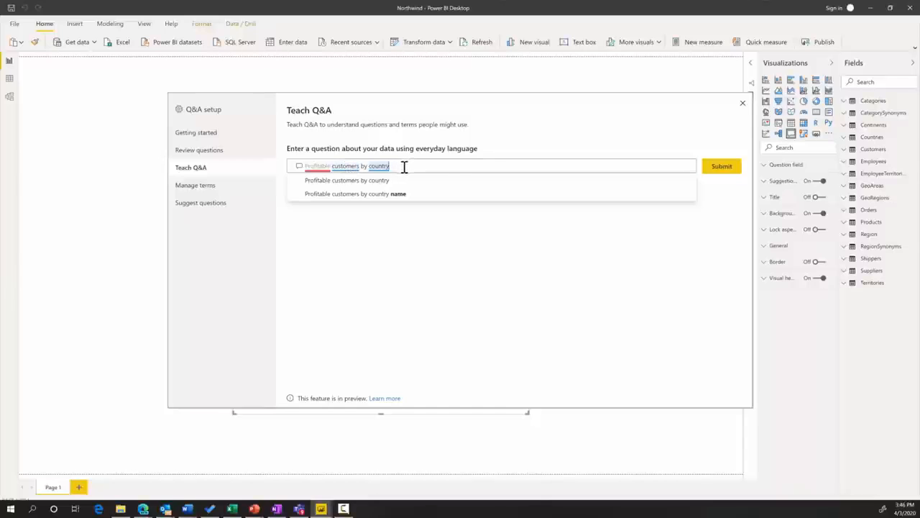
click(722, 171)
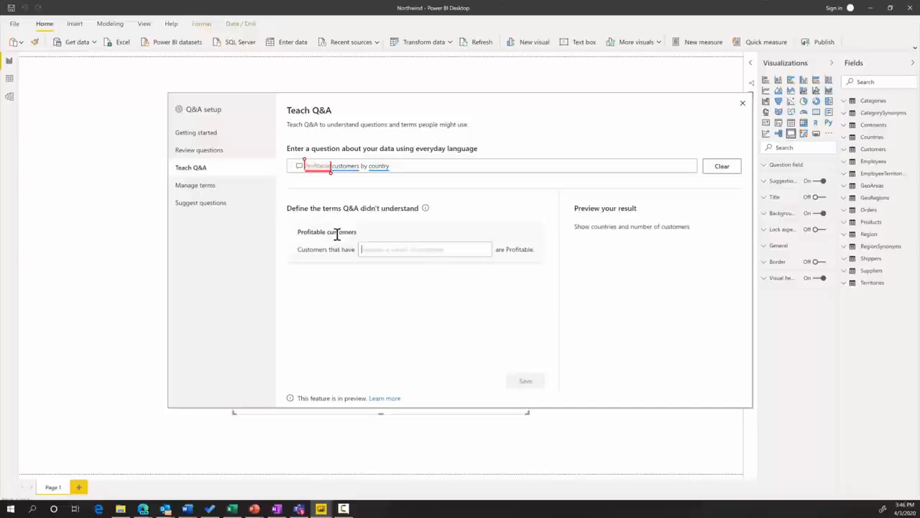
Define Profitable customers as customers that have total orders > 15, inspect the map preview, and save
click(374, 250)
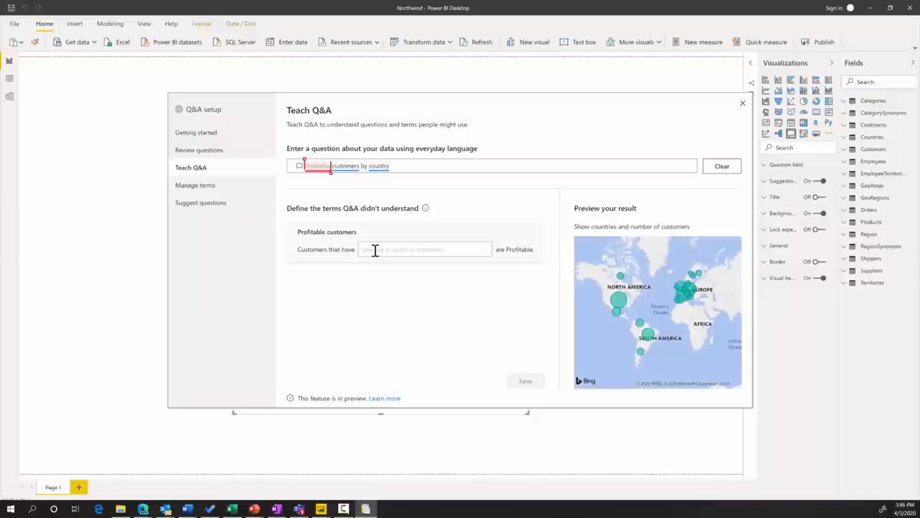
text(total orders > 15)
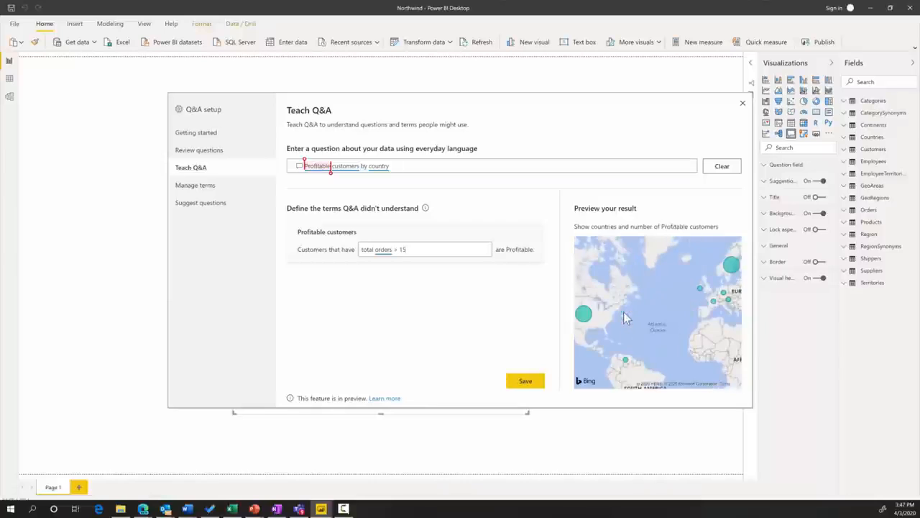
mouse_move(584, 319)
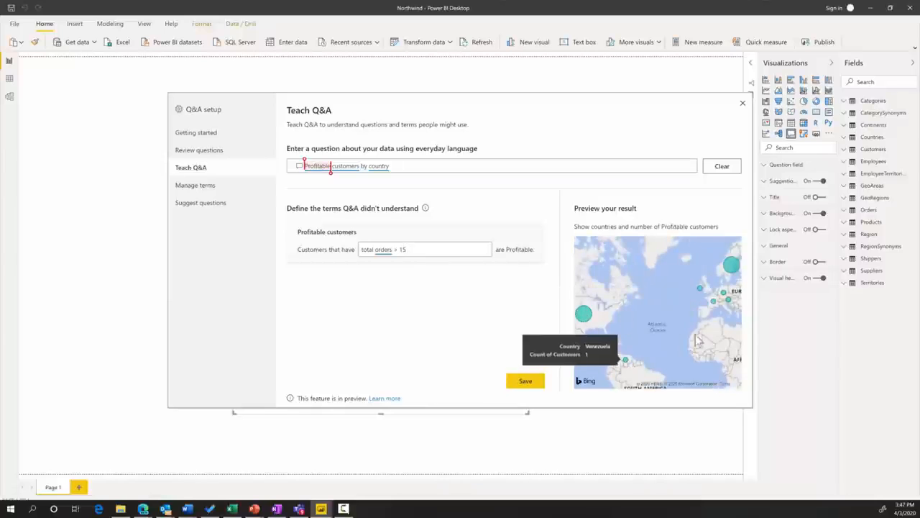
mouse_move(716, 301)
mouse_move(717, 269)
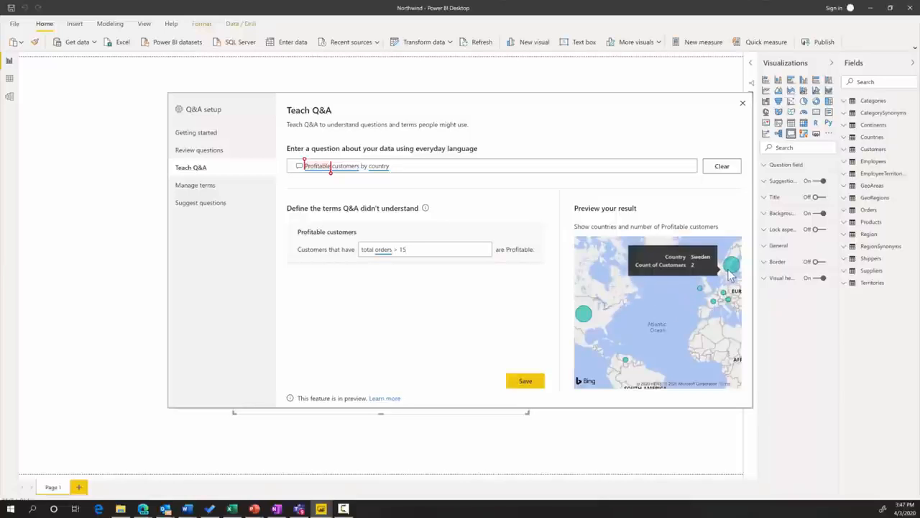
click(524, 386)
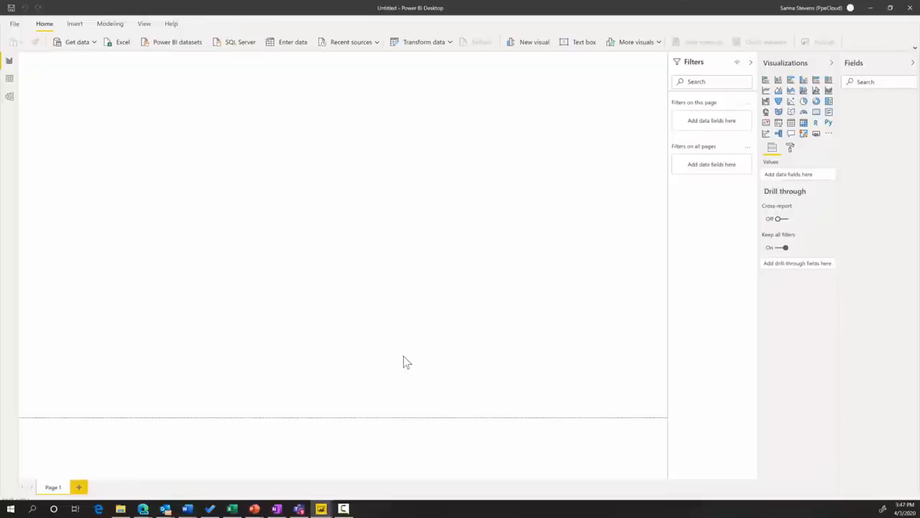
In a new report, connect to the SummerOlympics Power BI dataset by searching for summ
click(93, 43)
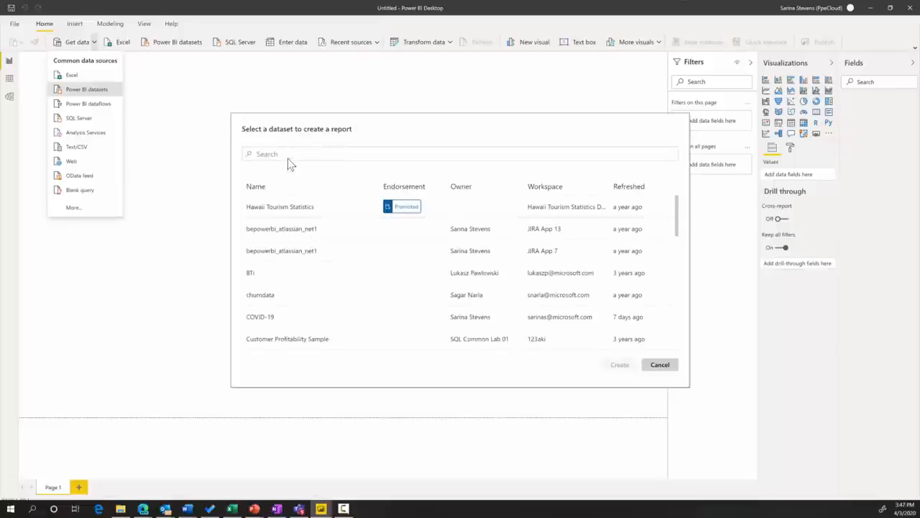
click(289, 154)
text(summ)
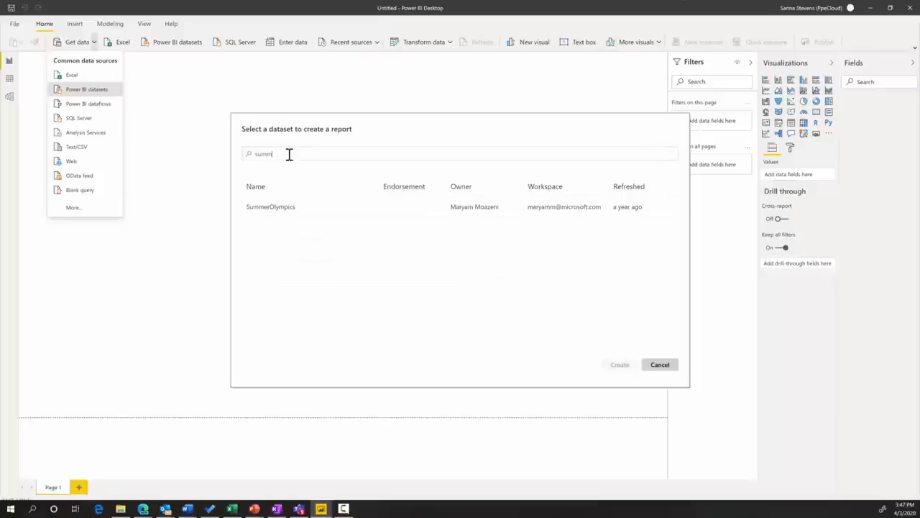
click(293, 206)
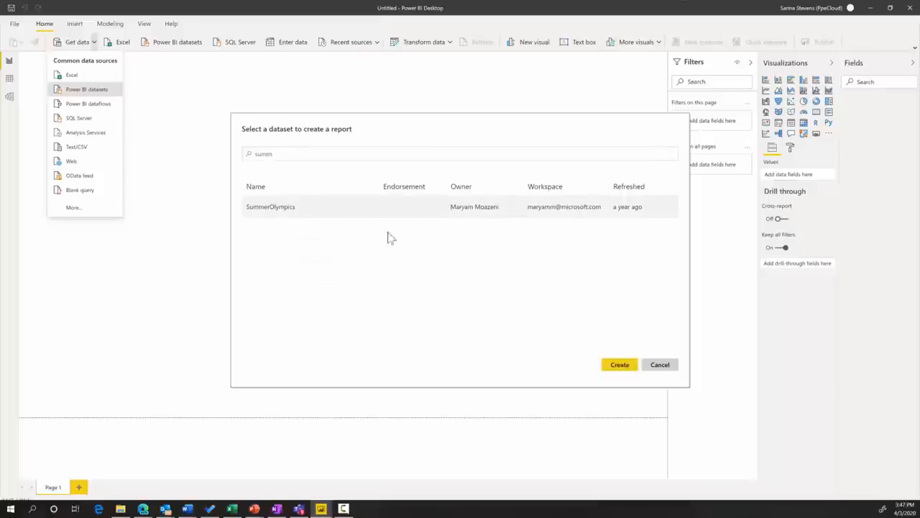
click(619, 366)
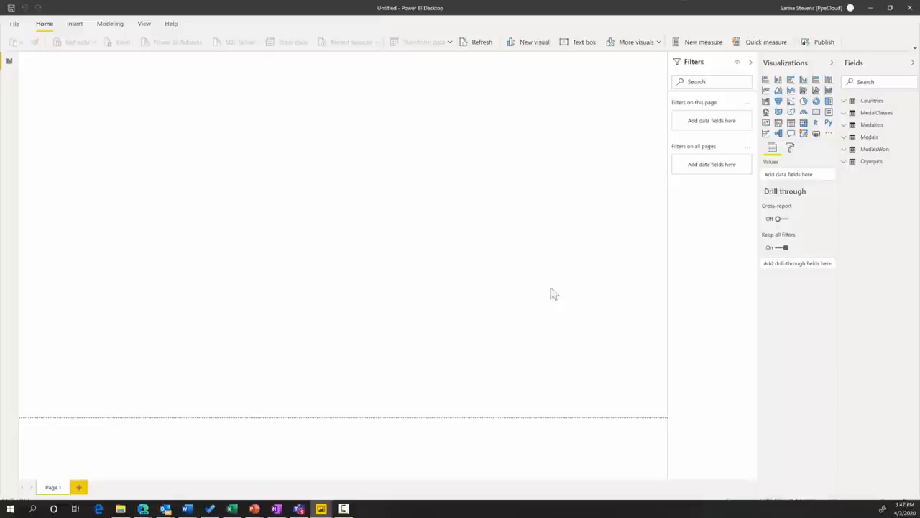
Add a Q&A visual to the canvas and move and enlarge it
click(792, 135)
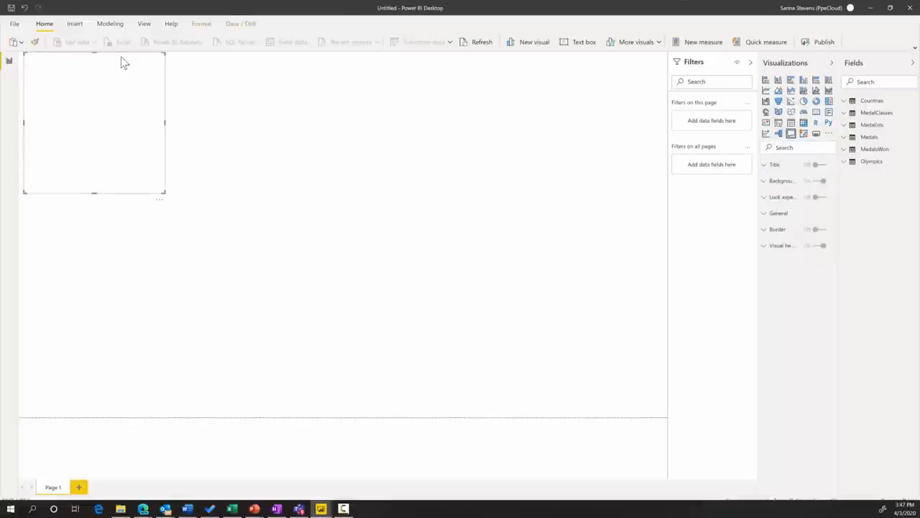
drag(123, 58, 281, 150)
drag(323, 290, 482, 374)
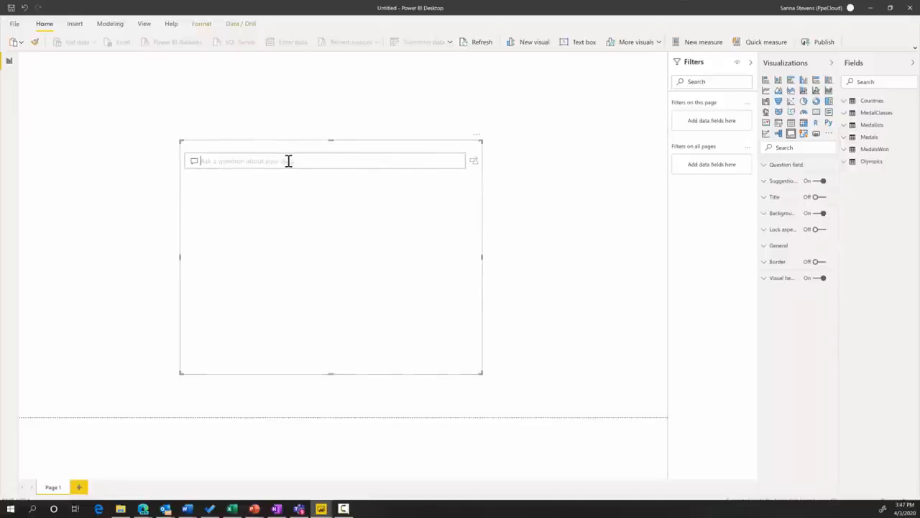
Ask the Q&A visual the question medals by country
text(medals)
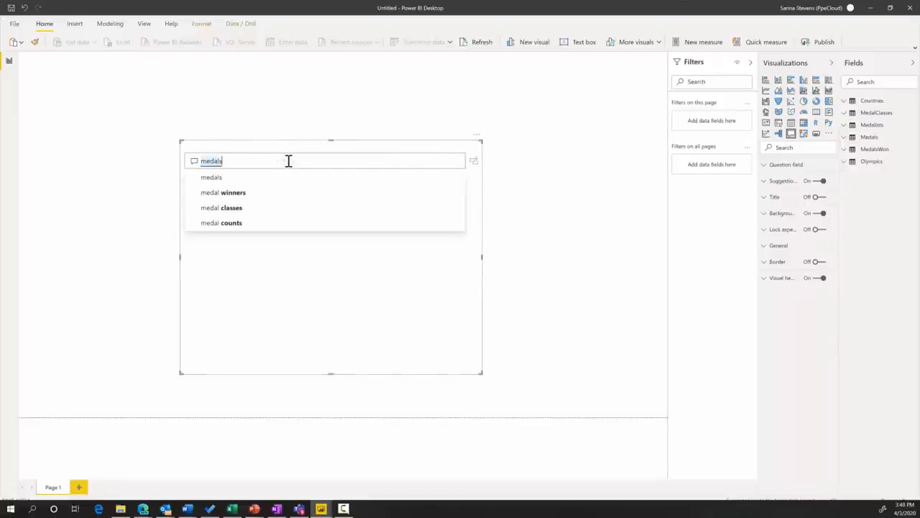
text(by country)
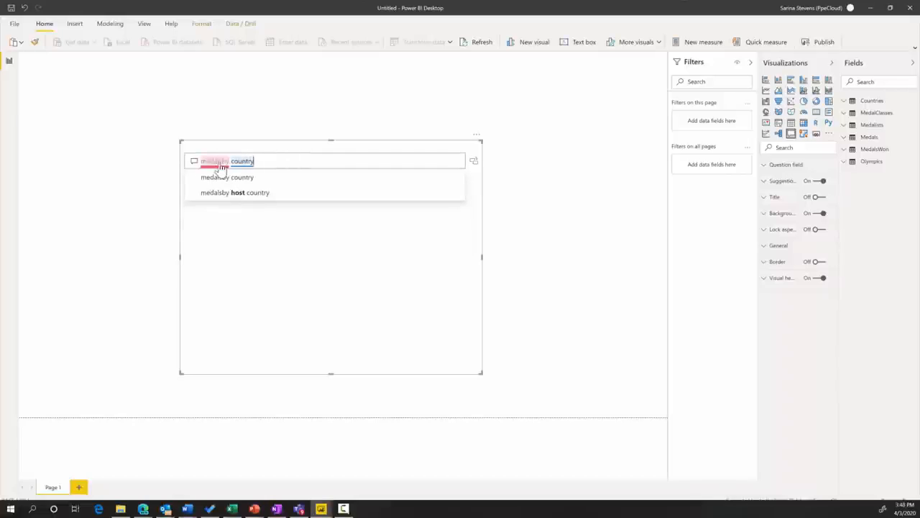
key(BackSpace)
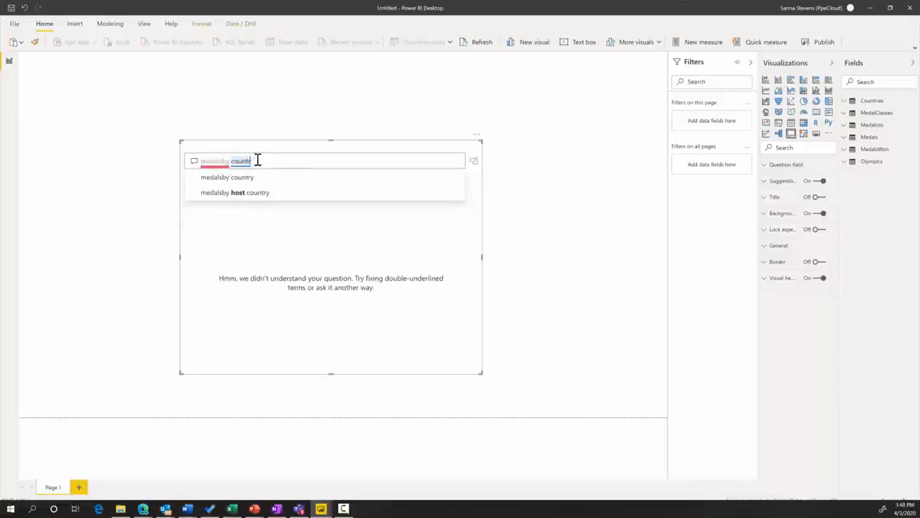
key(BackSpace)
key(BackSpace)
key(BackSpace)
key(BackSpace)
key(BackSpace)
key(BackSpace)
key(BackSpace)
key(BackSpace)
key(BackSpace)
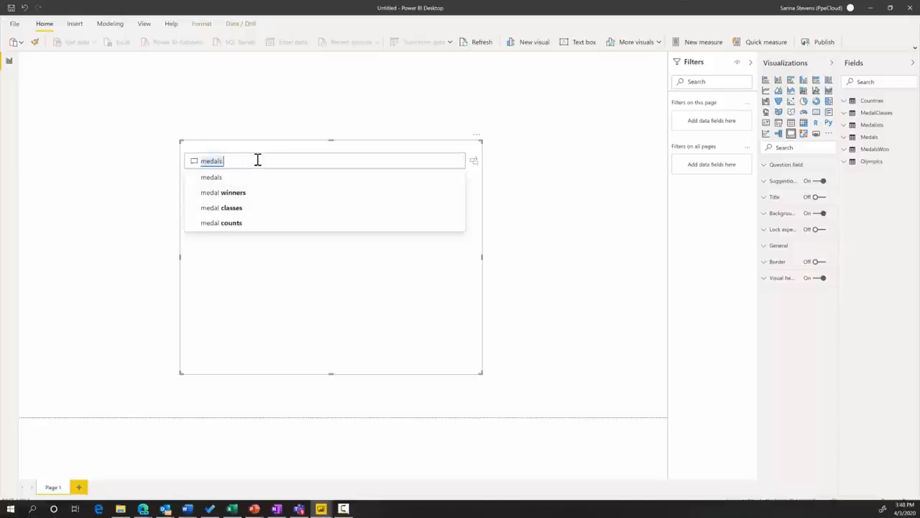
text(by cou)
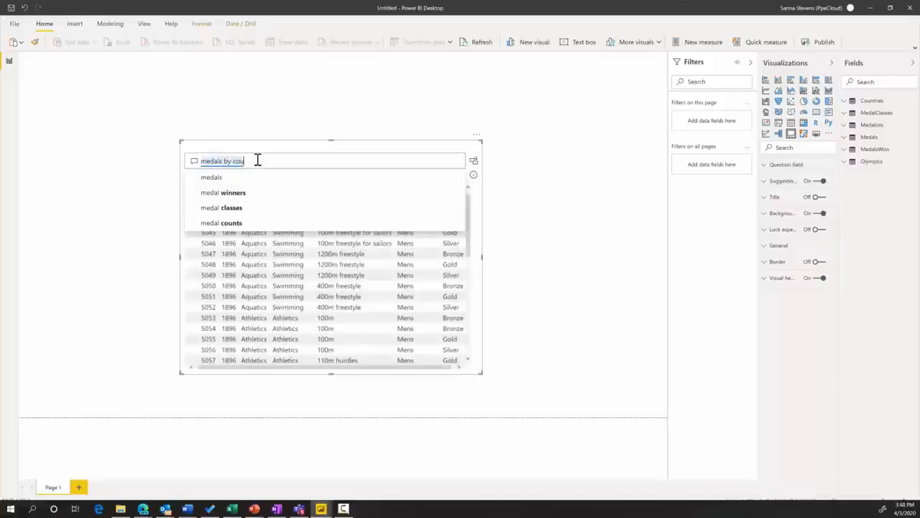
text(ntry)
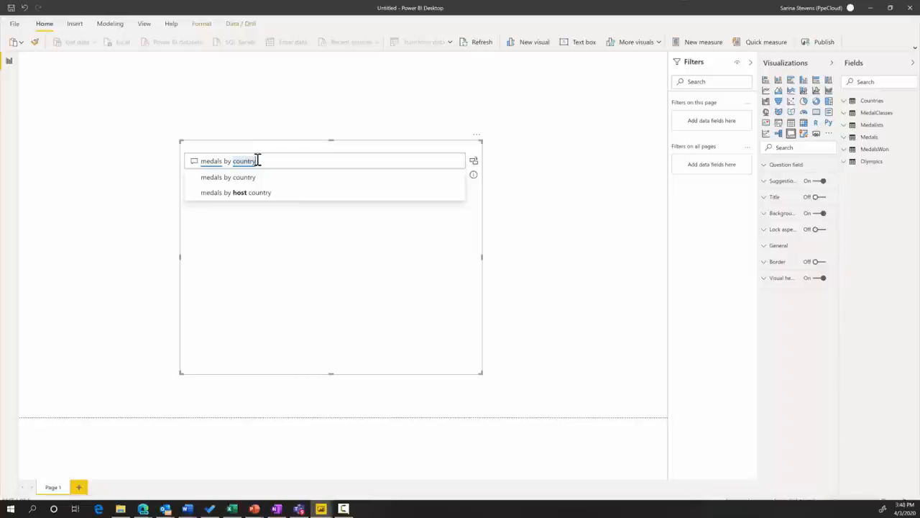
key(Return)
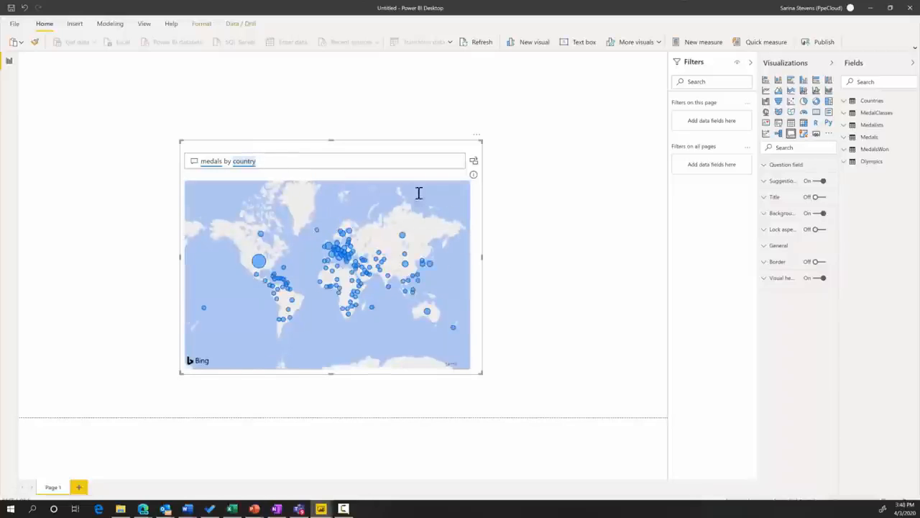
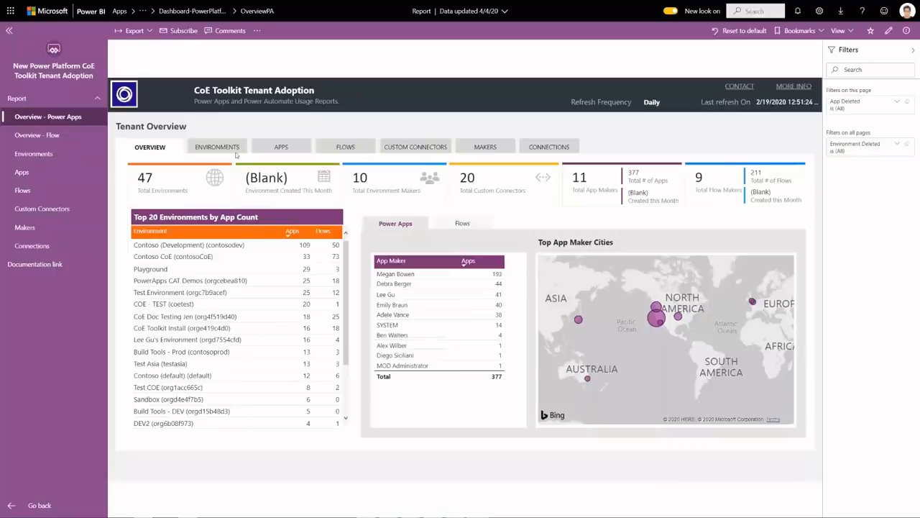
Browse the template app reports for CoE Toolkit Tenant Adoption, Azure Cognitive Search and COVID-19 US Tracking, cross-filtering by Husky
click(224, 148)
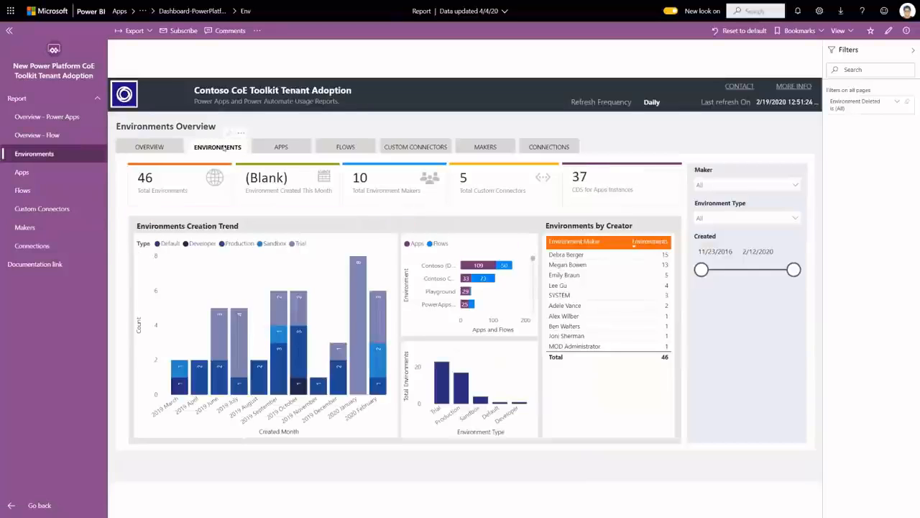
click(285, 150)
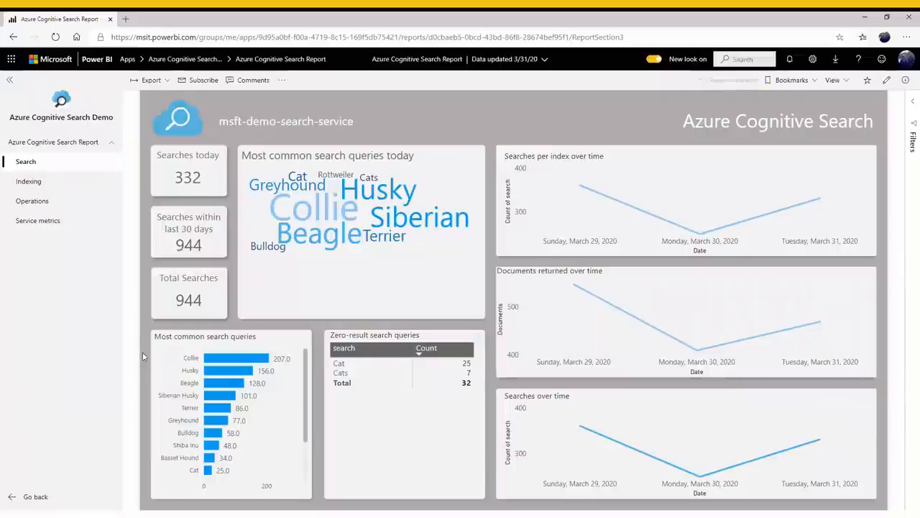
click(192, 373)
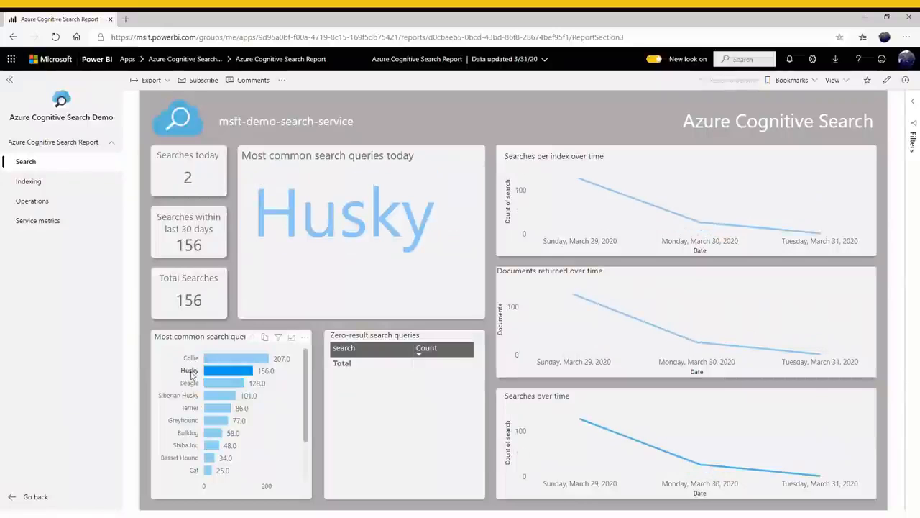
click(192, 373)
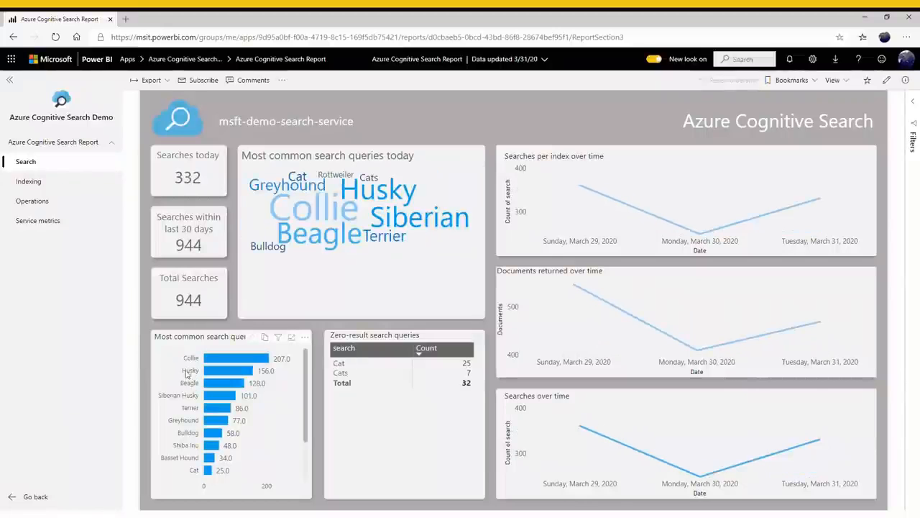
click(65, 188)
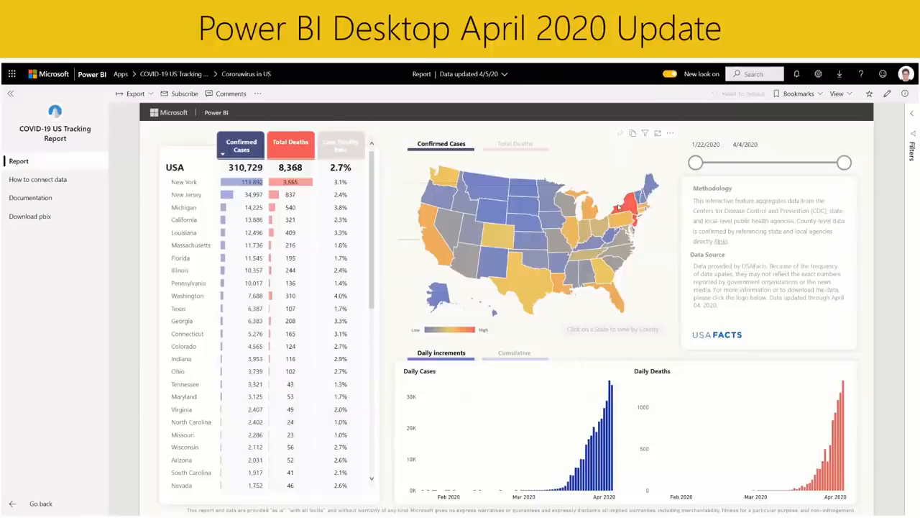
click(191, 184)
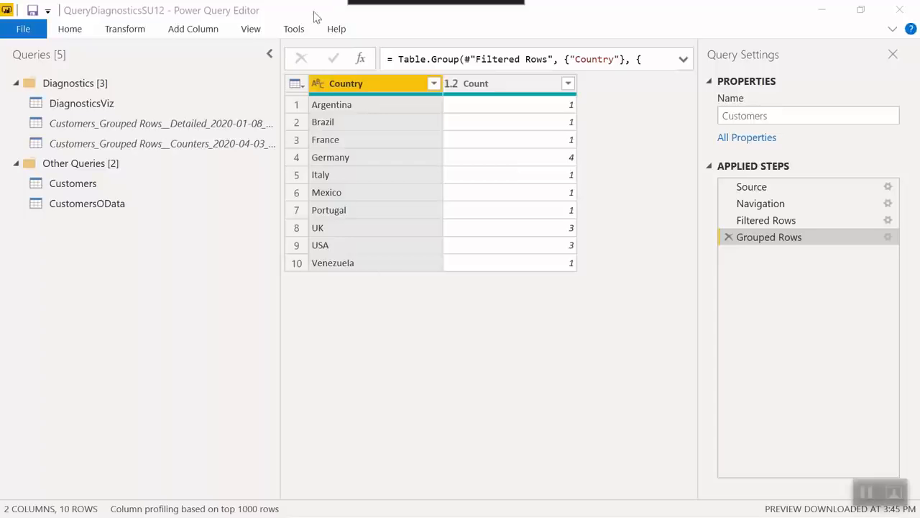
Review the Query Diagnostics options, including diagnostics level and the Performance counters setting
click(294, 29)
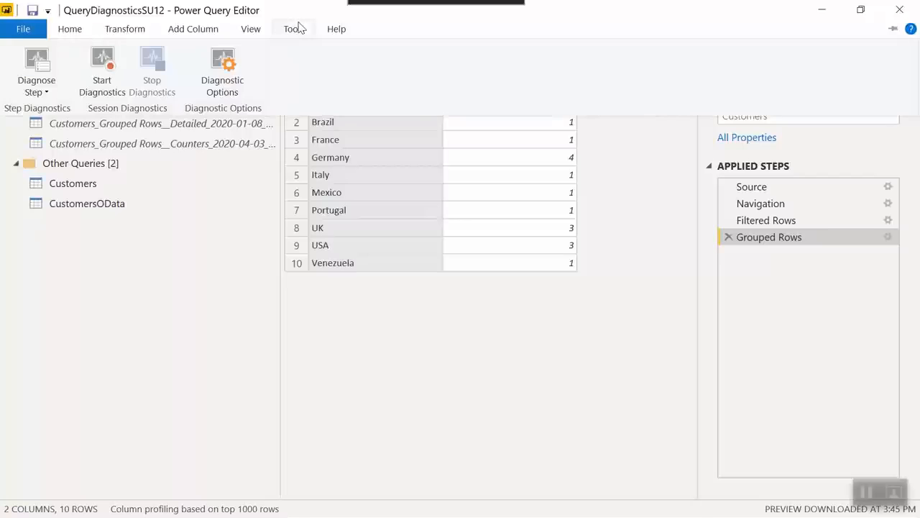
click(223, 66)
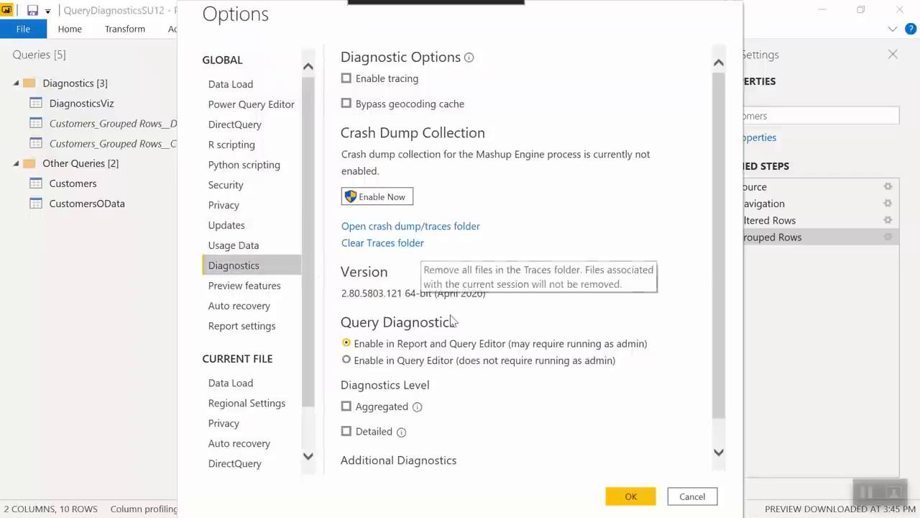
scroll(446, 464, down, 1)
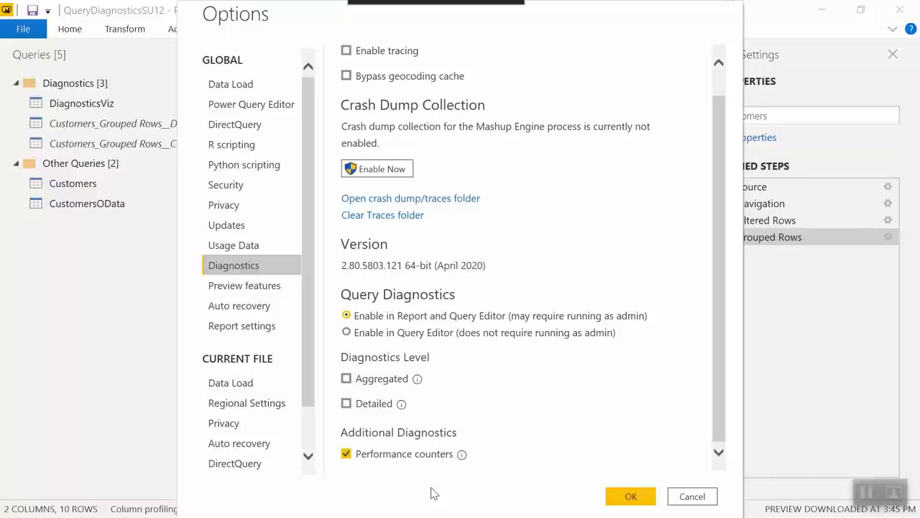
click(630, 495)
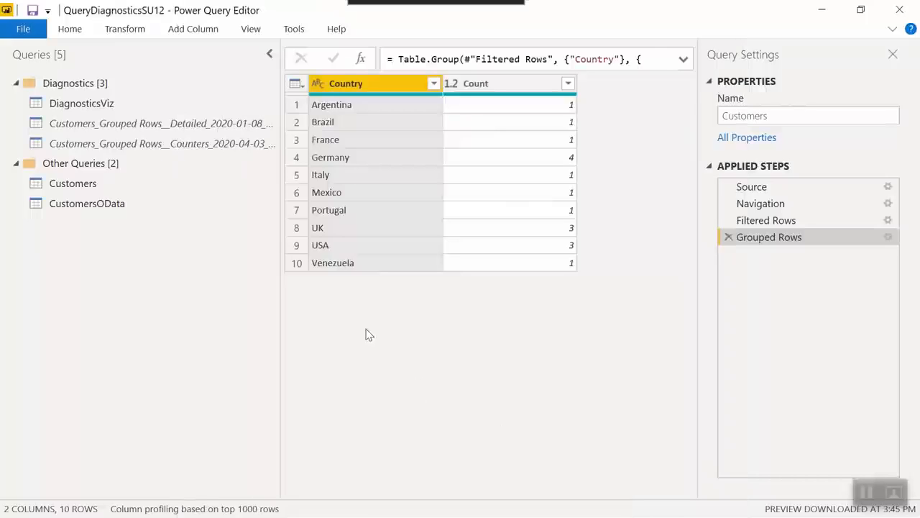
Examine the columns of the Customers_Grouped Rows__Counters diagnostics query
click(234, 144)
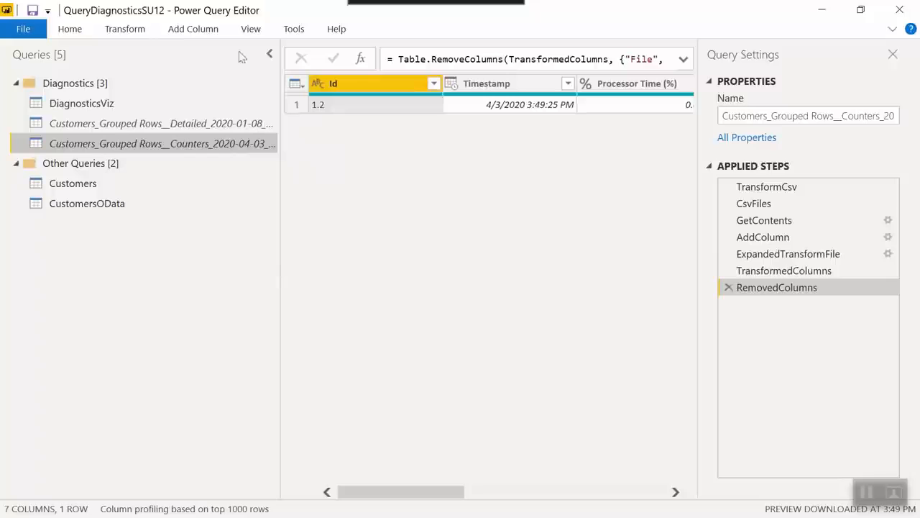
click(269, 55)
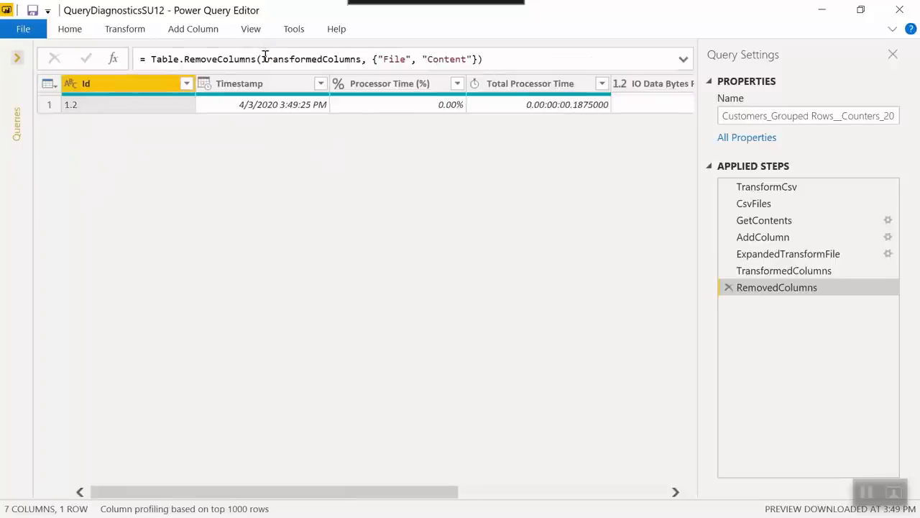
click(893, 56)
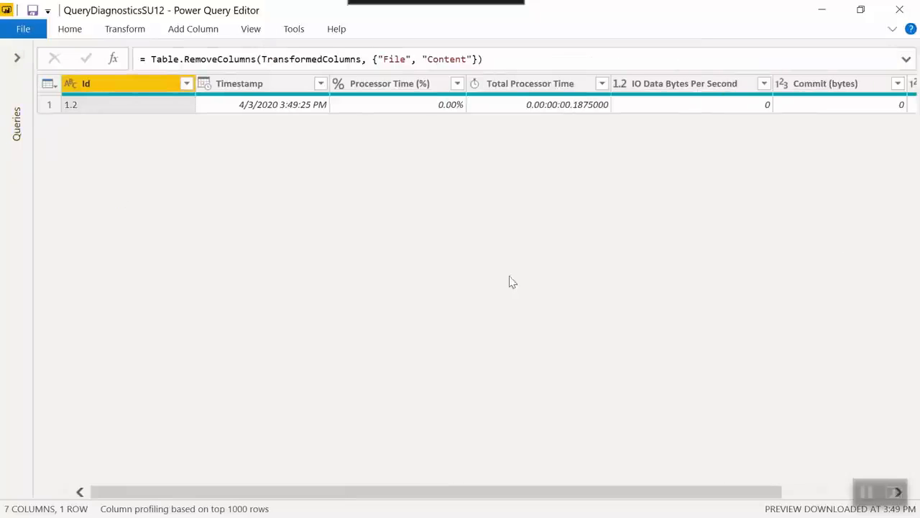
scroll(456, 302, right, 2)
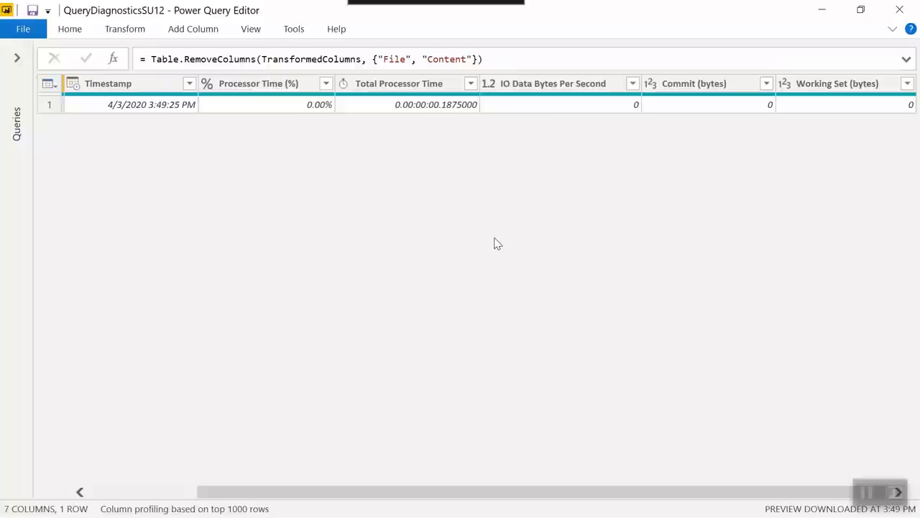
click(17, 58)
Run Diagnose Step on the Customers query's Grouped Rows step and dismiss the diagnostics notice
click(123, 185)
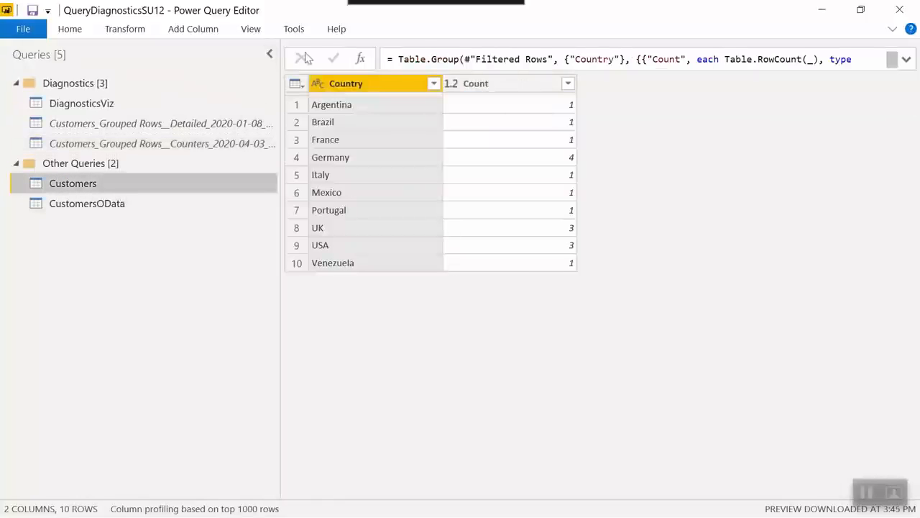
click(298, 30)
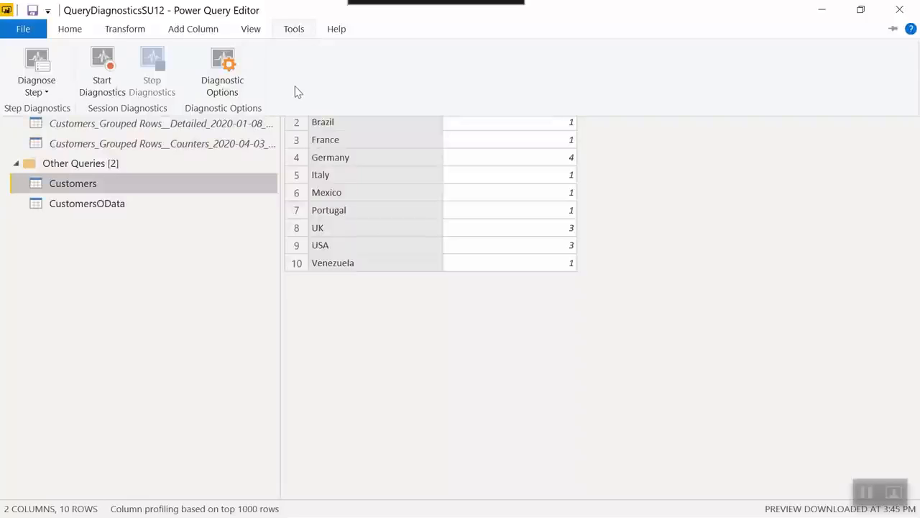
click(30, 59)
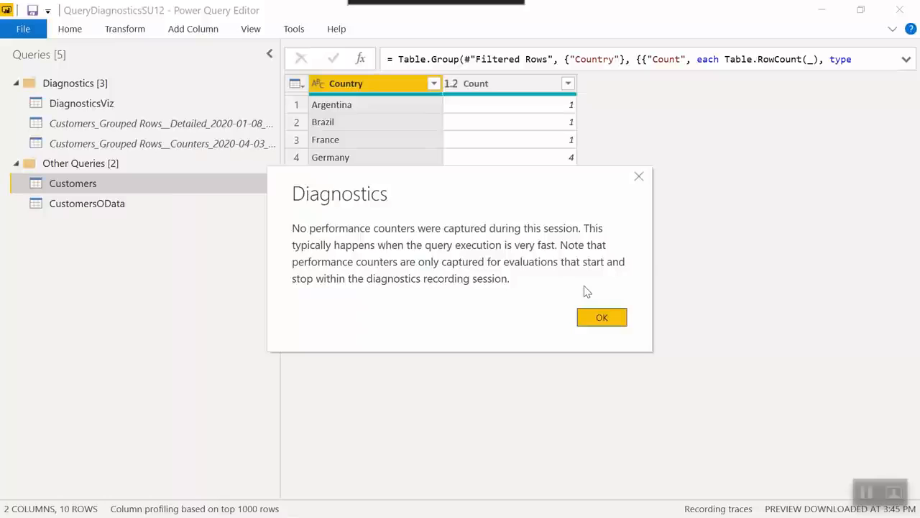
click(600, 318)
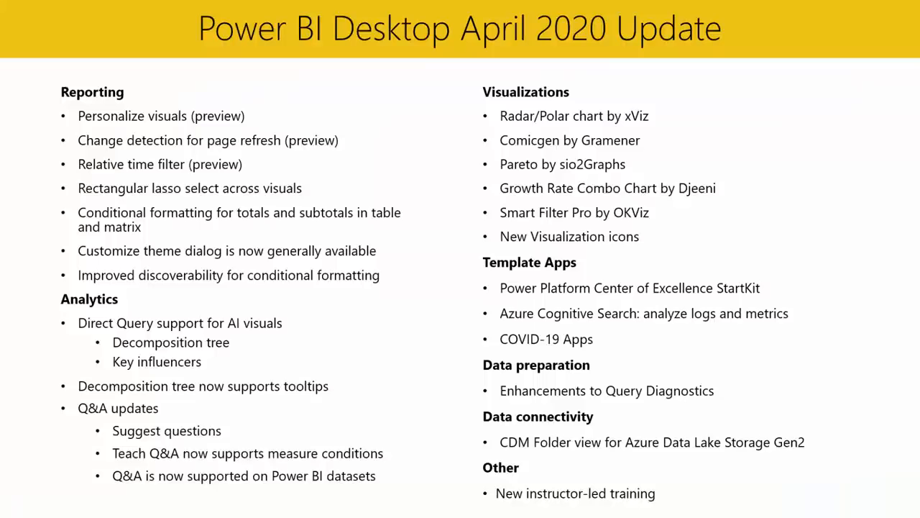